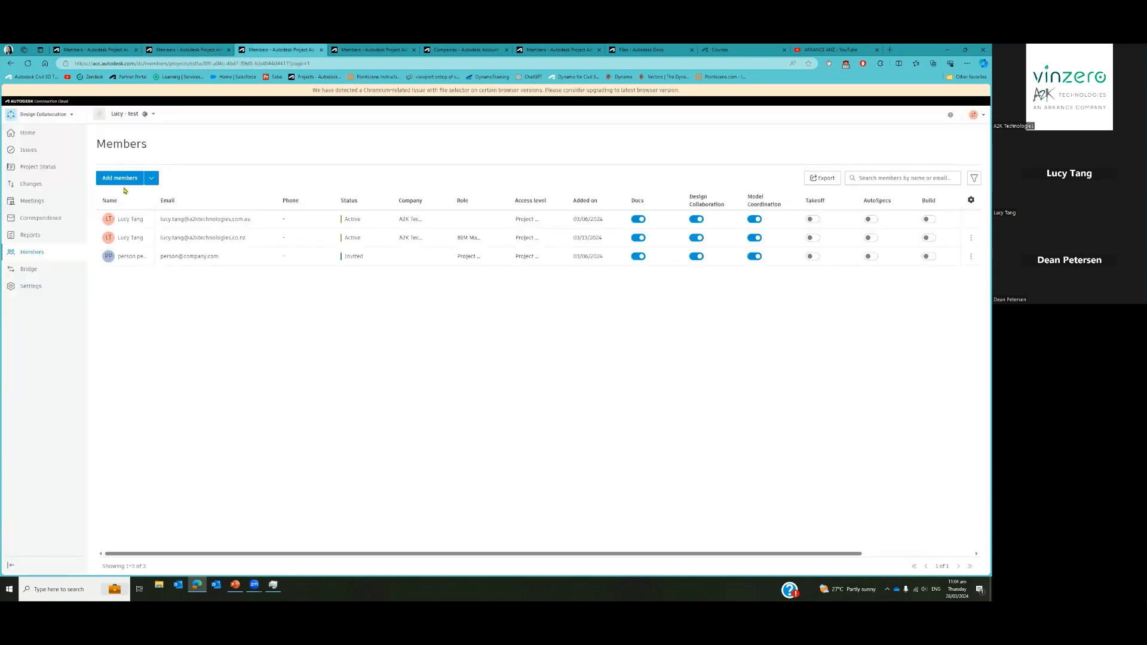
Switch to the Model Coordination Members page, which lists the project's three members
left_click(354, 53)
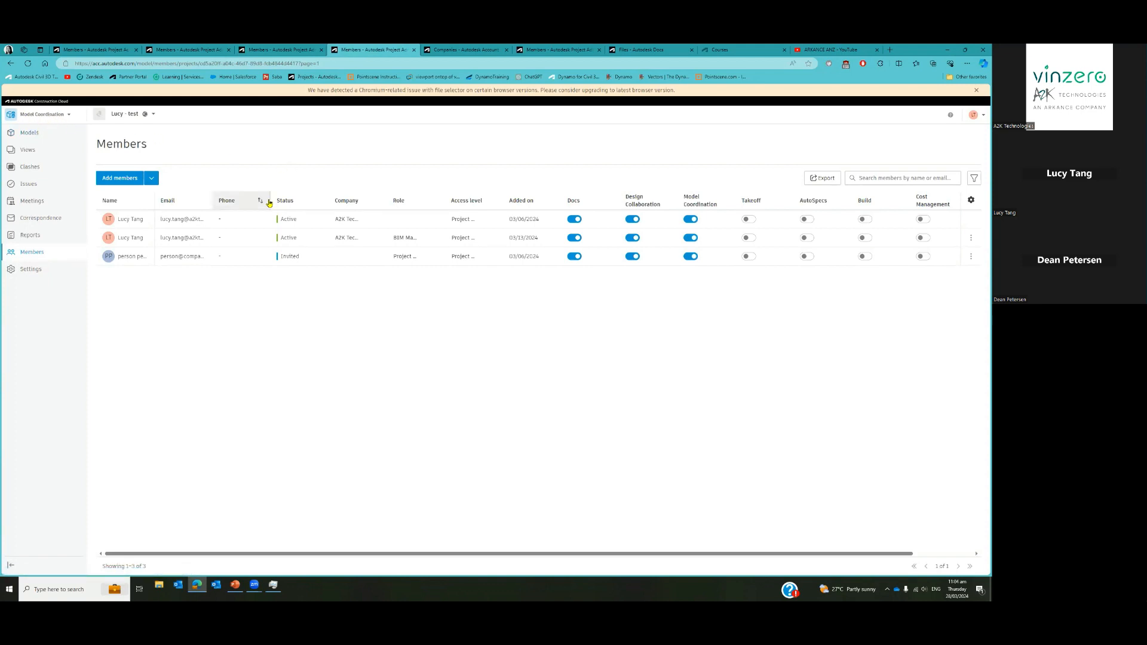
Open the Add project members page from the project Members list
left_click(121, 182)
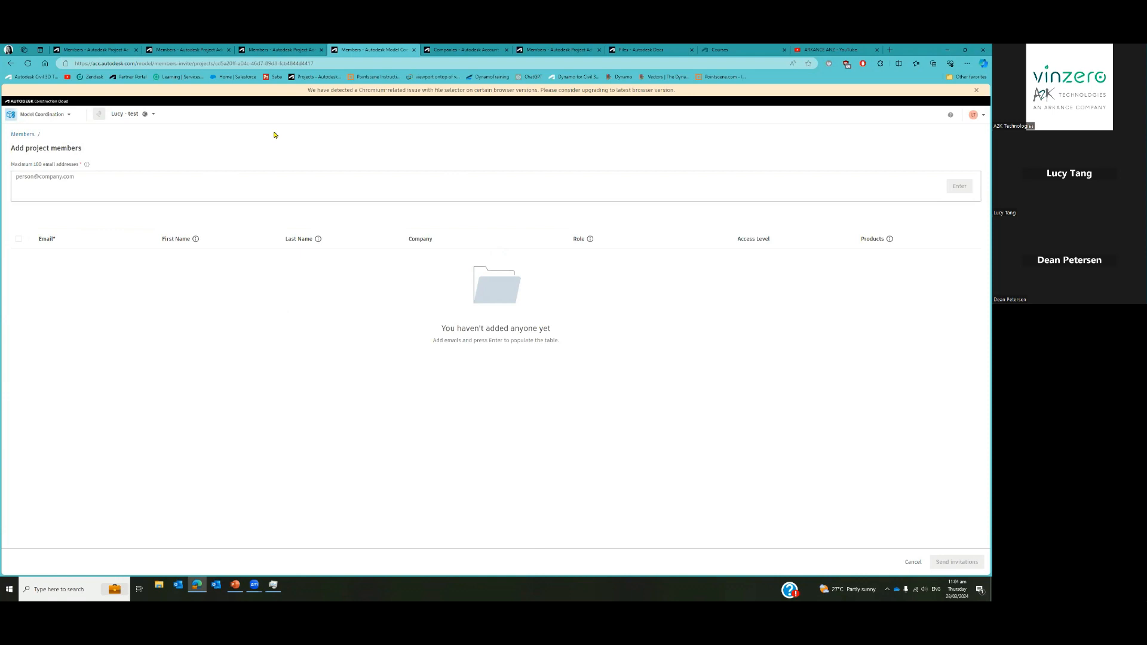
Enter three invitee e-mail addresses from the same company as chips in the address field
left_click(129, 195)
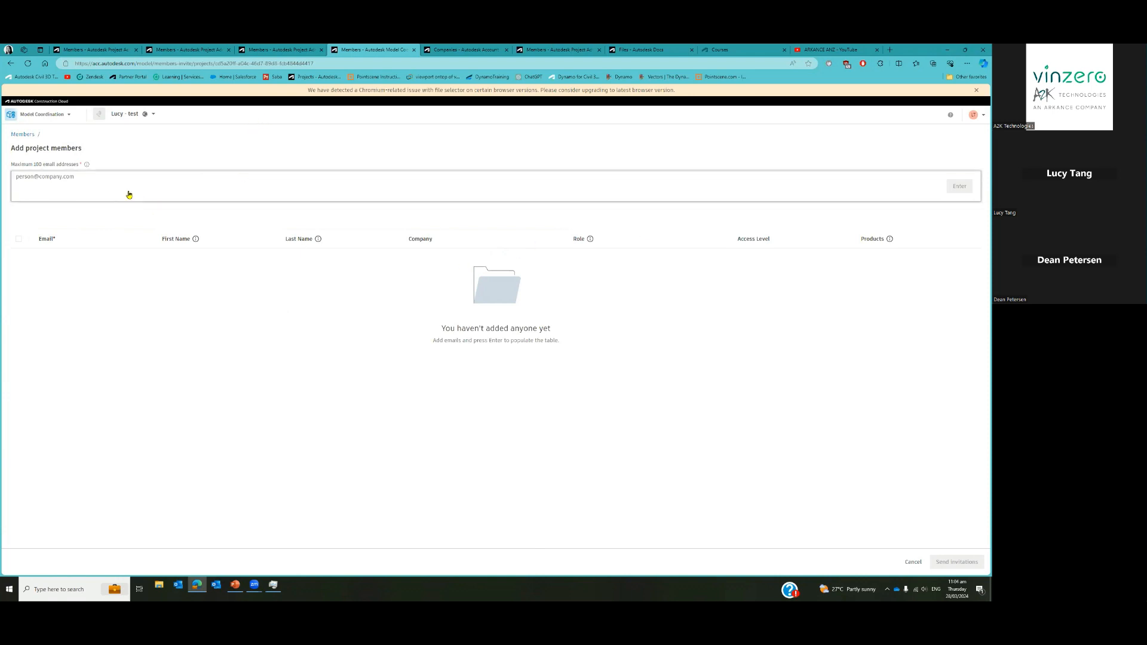
type("pe")
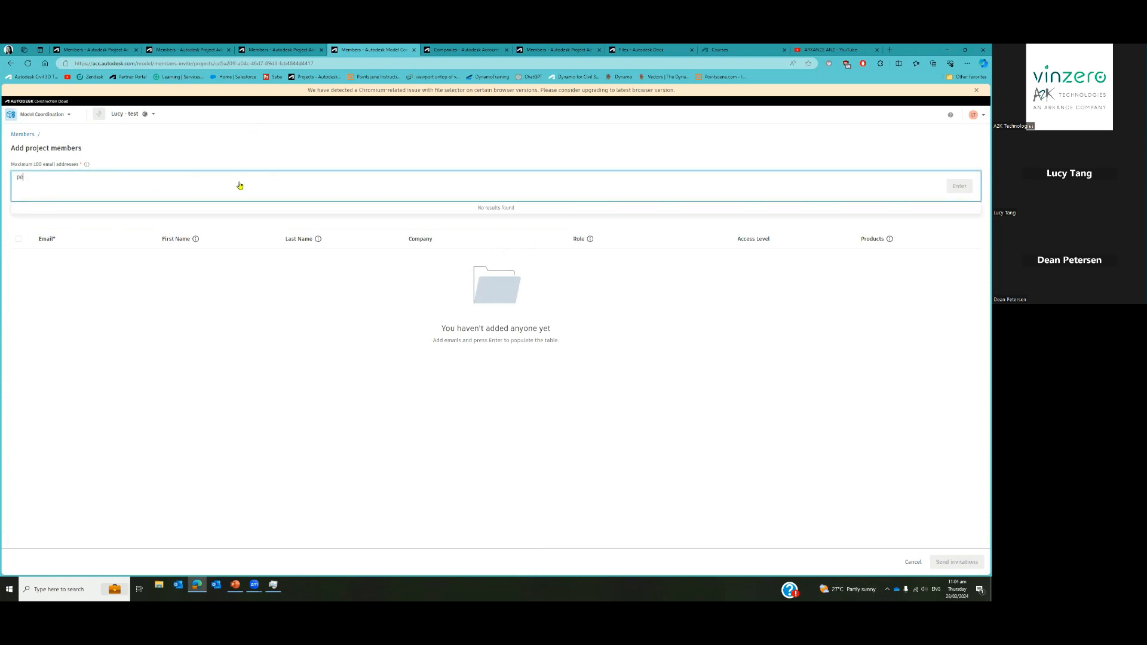
type("rsona")
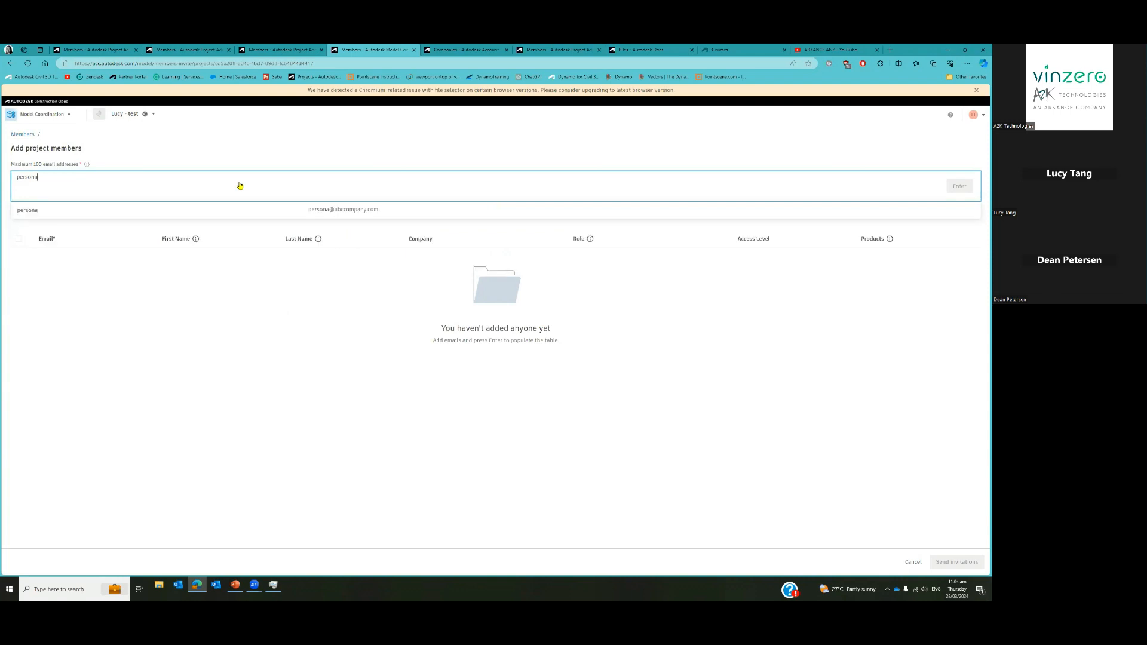
left_click(230, 209)
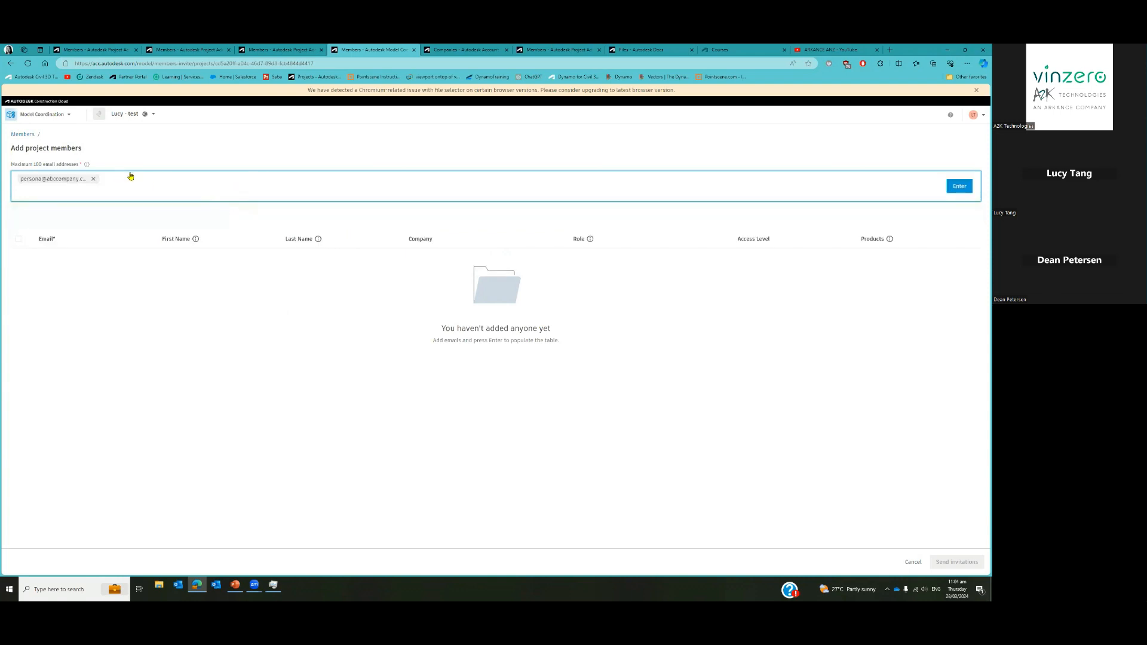
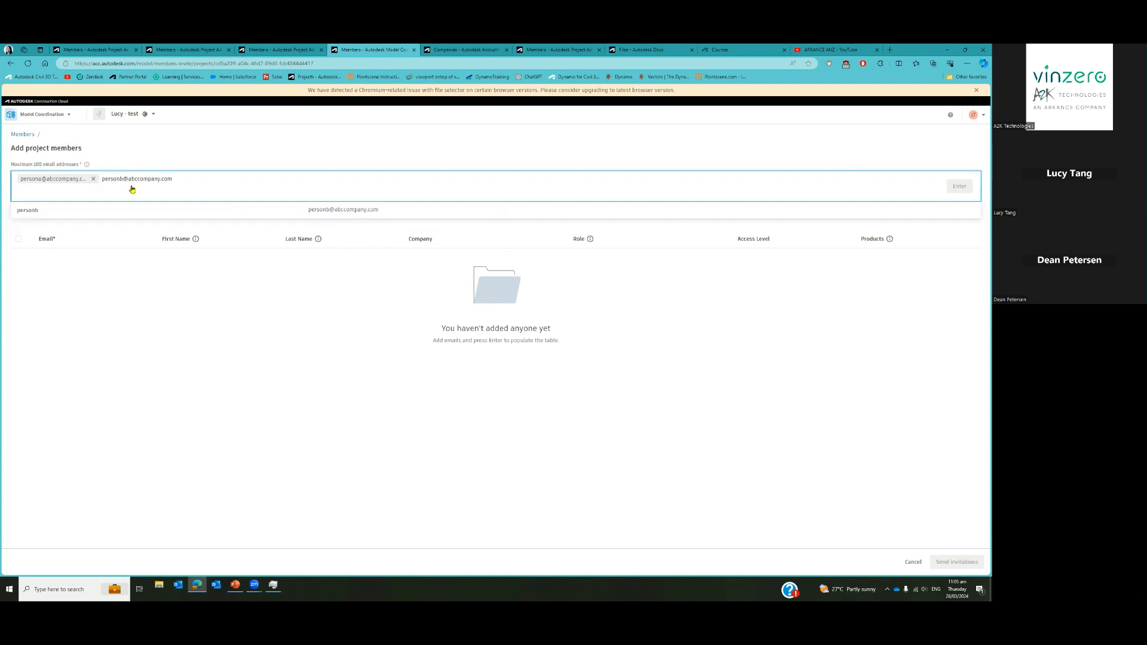
key("Return")
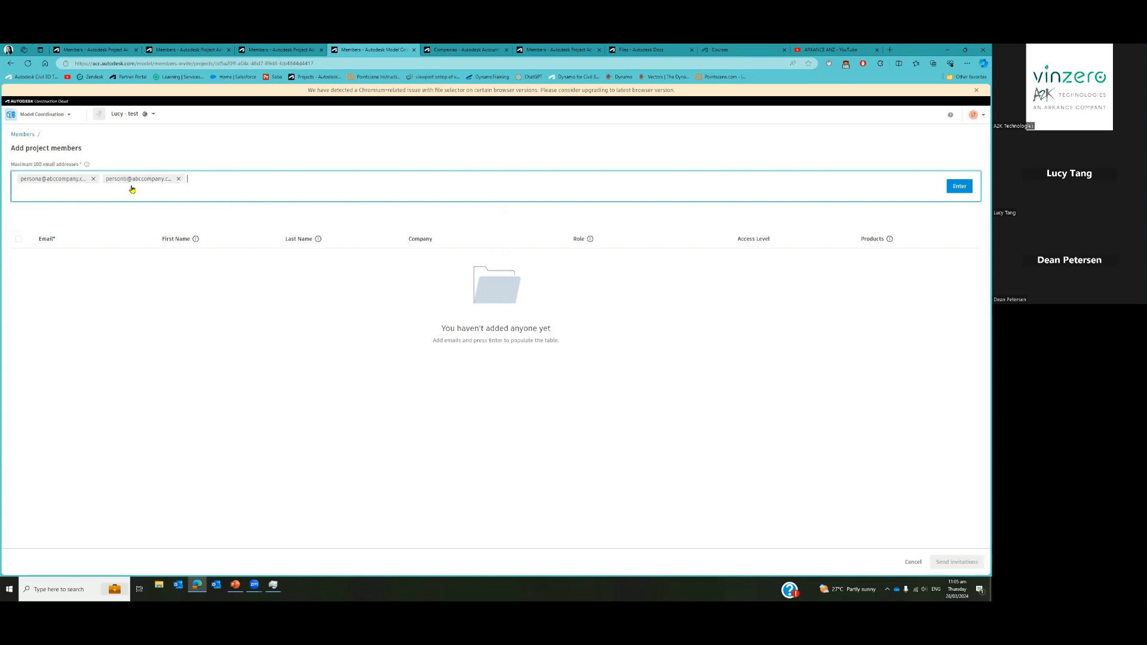
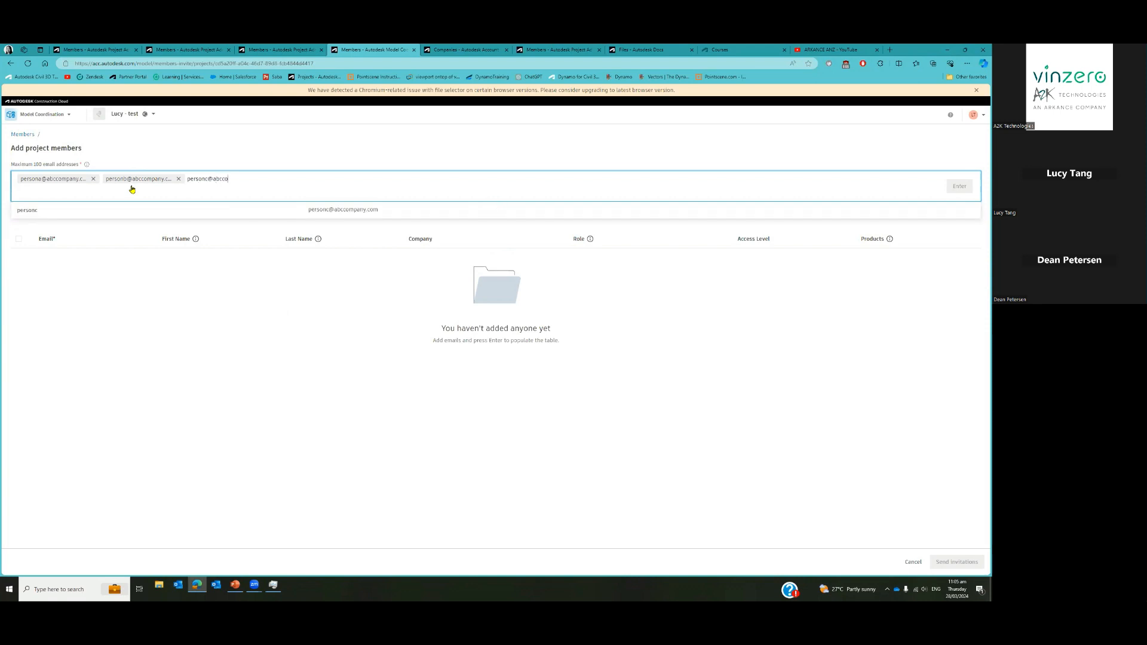
left_click(136, 214)
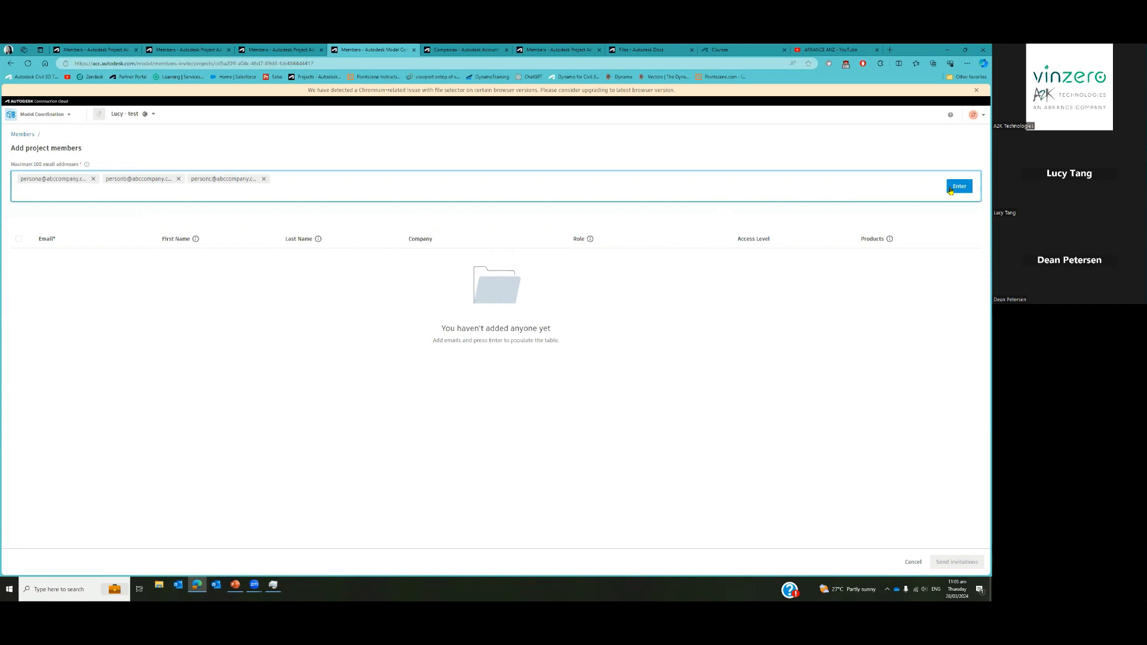
Add the three e-mails as invitee rows and check the first row's company options
left_click(955, 187)
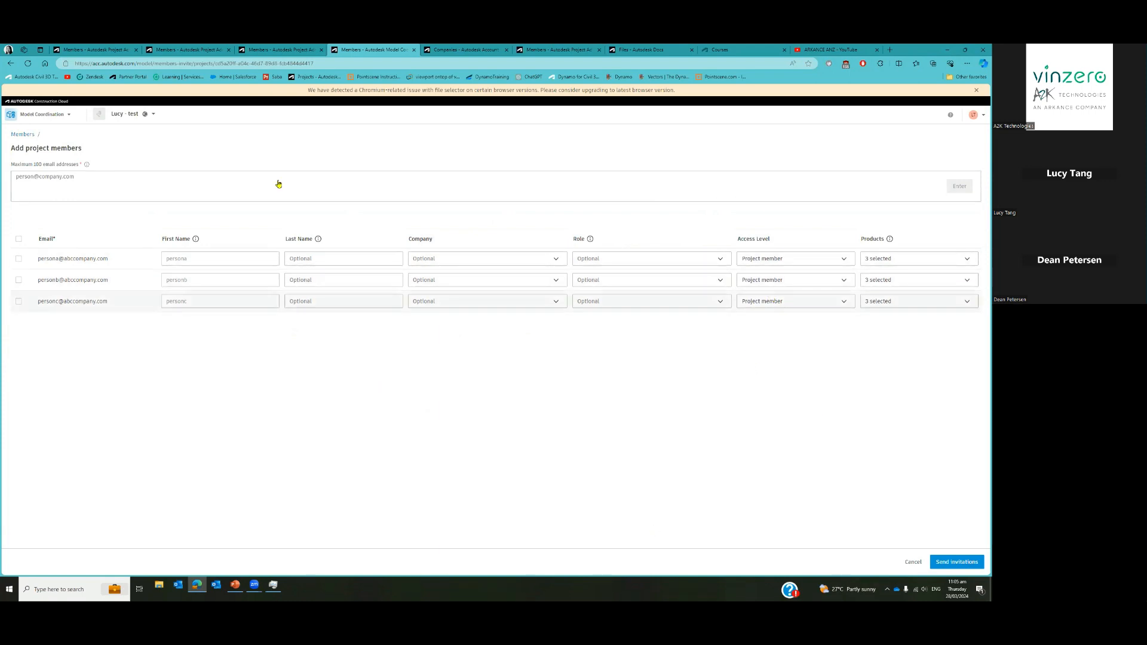
left_click(531, 266)
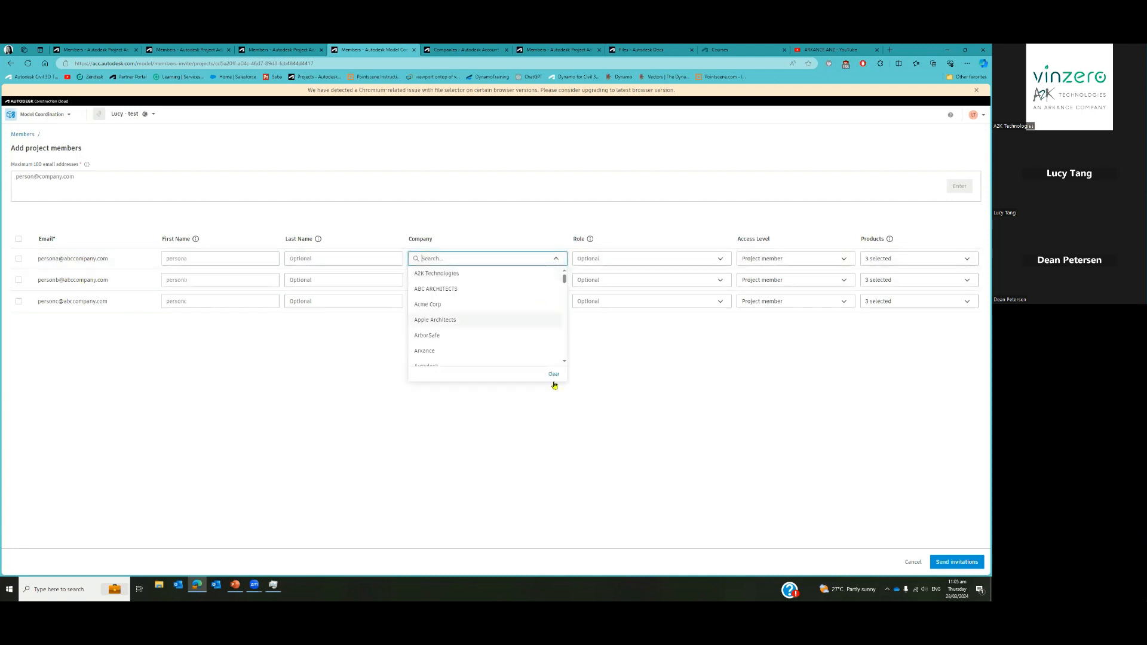
left_click(699, 363)
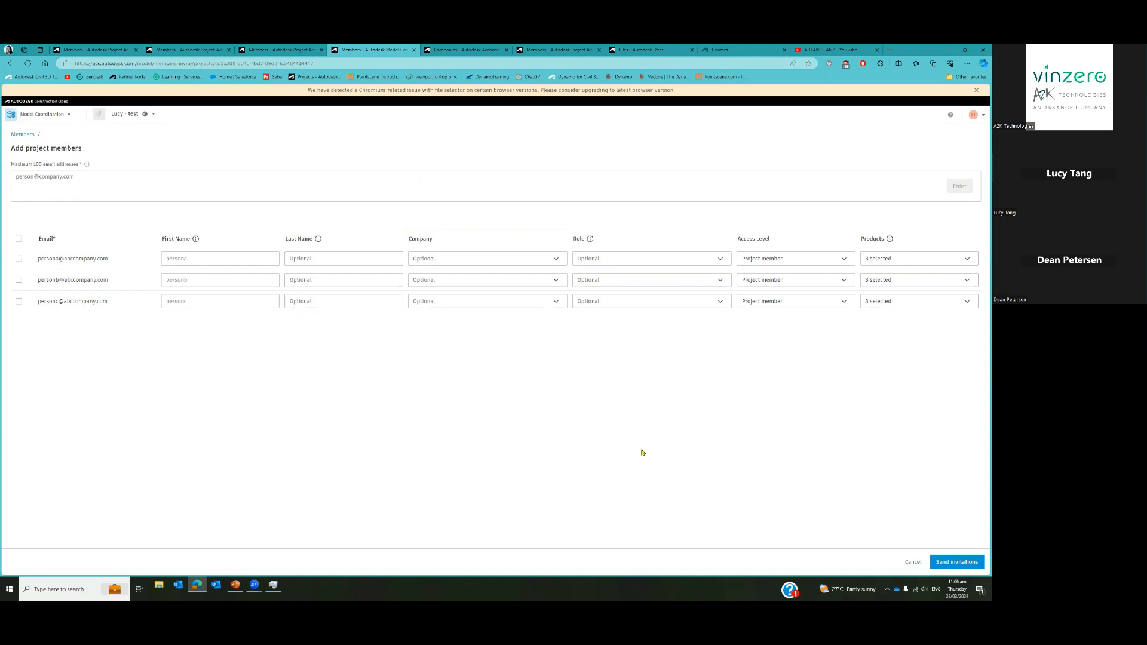
Review the account's companies and available accounts, then open the Account members list
left_click(462, 51)
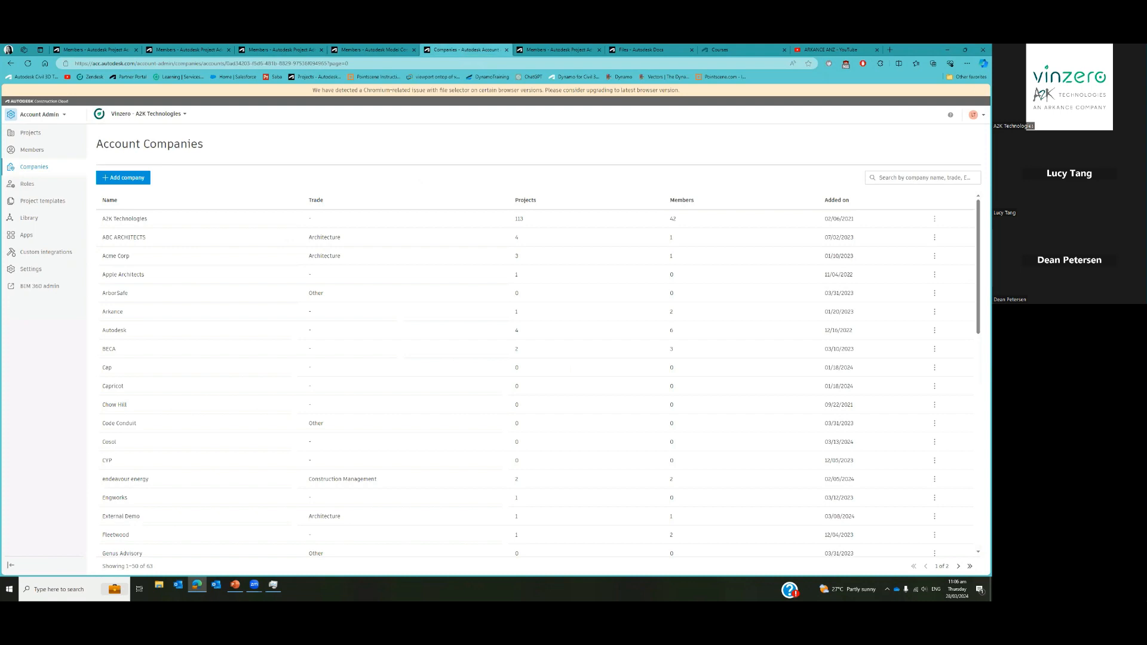
key("alt+Tab")
left_click(181, 119)
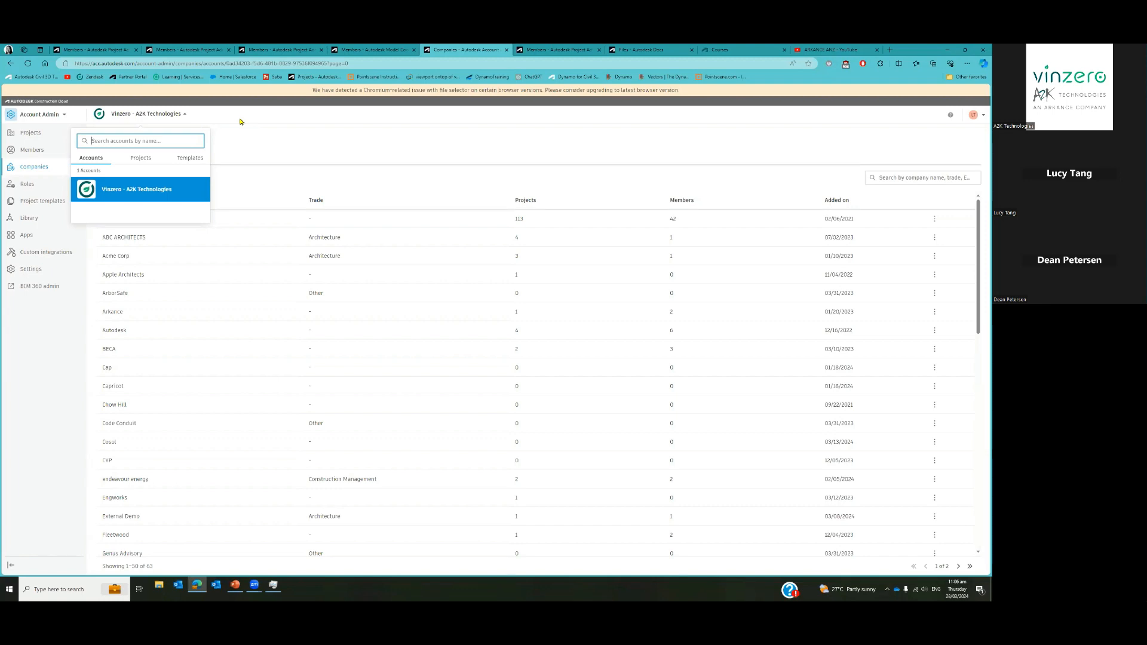
left_click(265, 124)
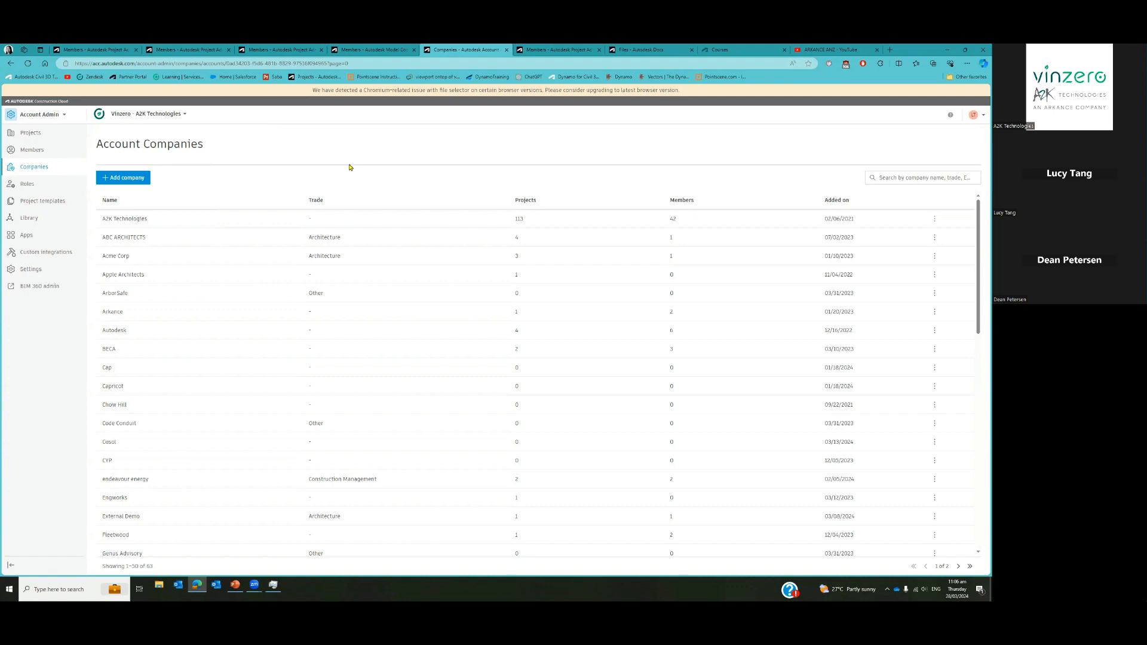
left_click(40, 155)
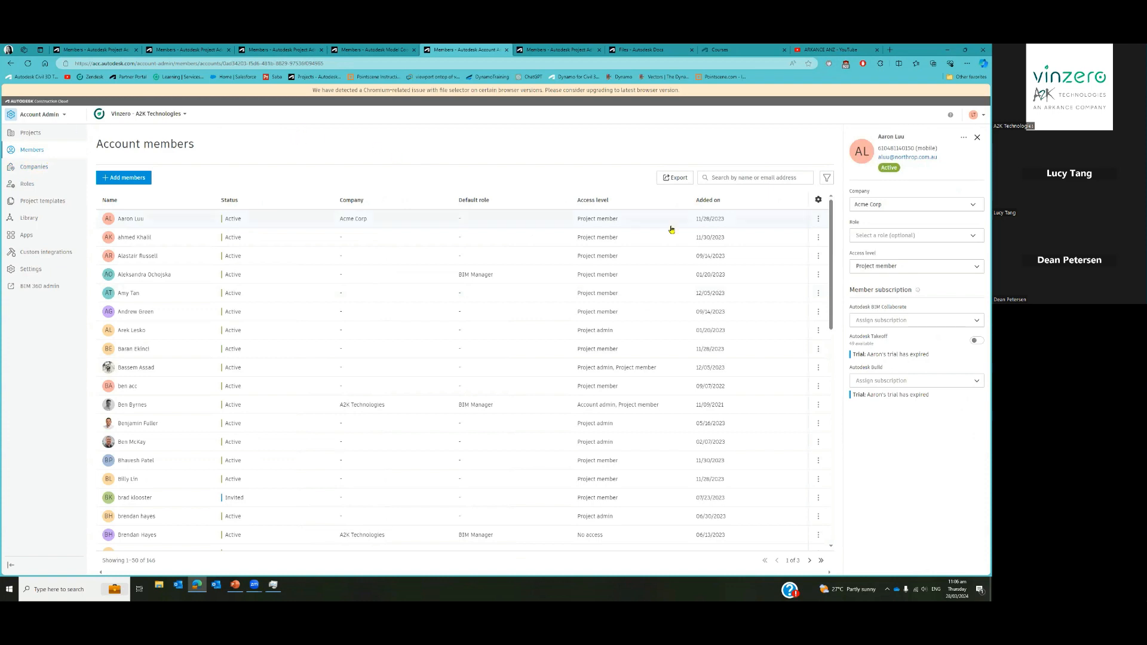
Open the Add account members dialog from the Account members page
left_click(113, 178)
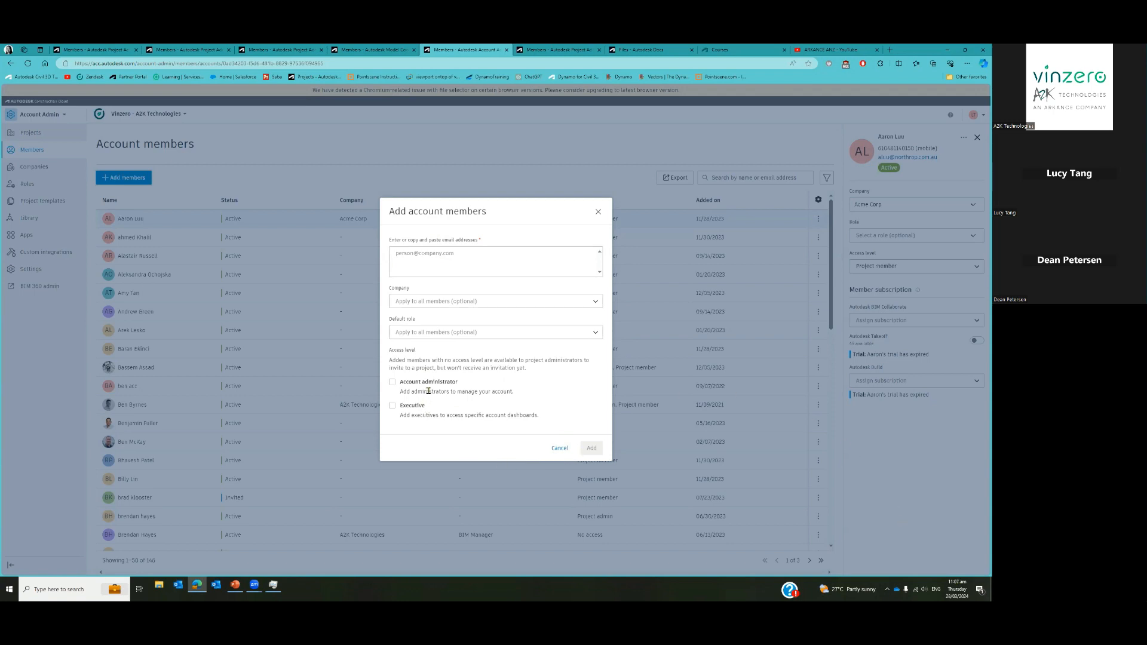
Cancel the Add account members dialog and view the first member's row actions
key("ctrl")
key("ctrl")
key("ctrl")
key("ctrl")
key("ctrl")
left_click(556, 450)
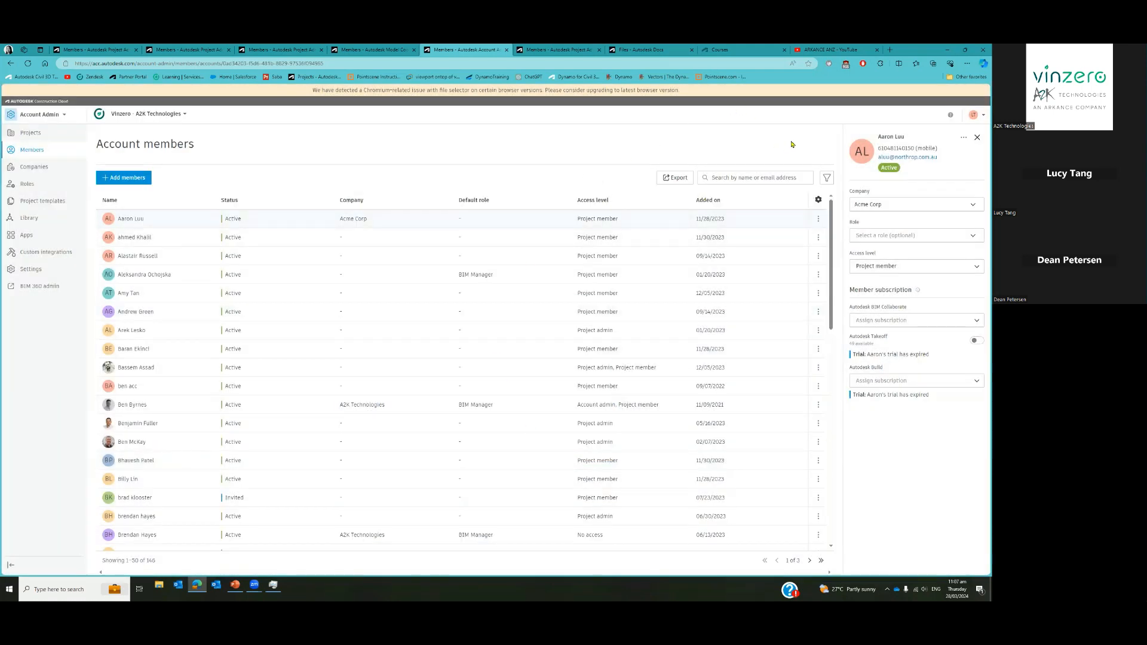
left_click(819, 220)
Dismiss the member actions menu and return to the project's Docs Members page
left_click(650, 138)
left_click(234, 585)
left_click(537, 51)
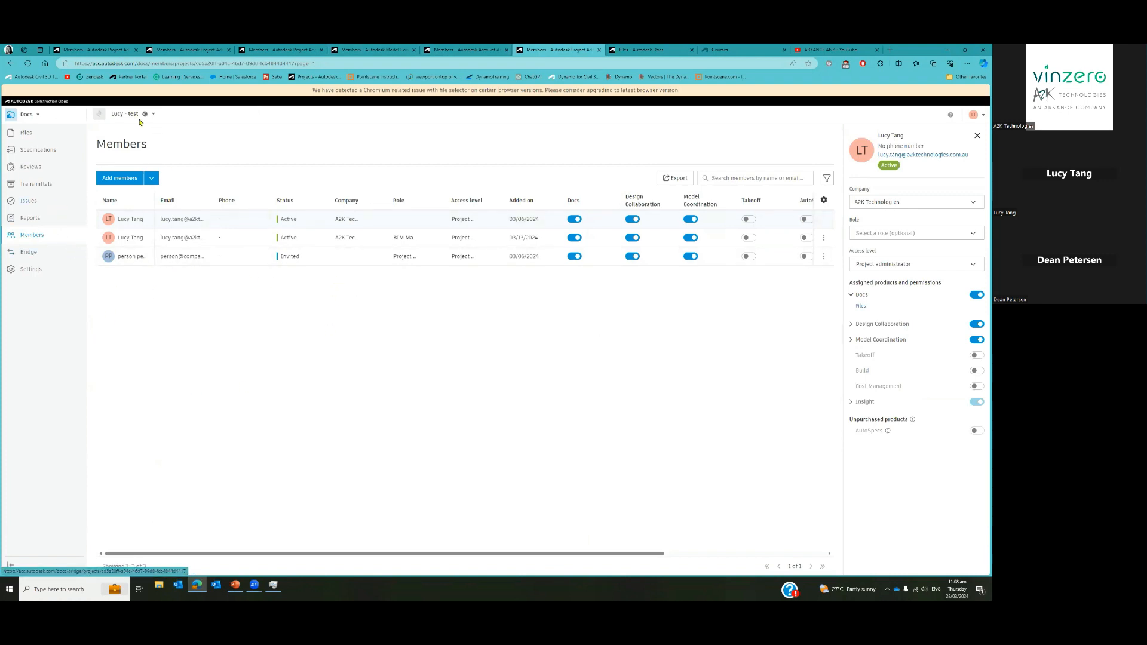
Check the project's products and view the second and first members' details
left_click(38, 121)
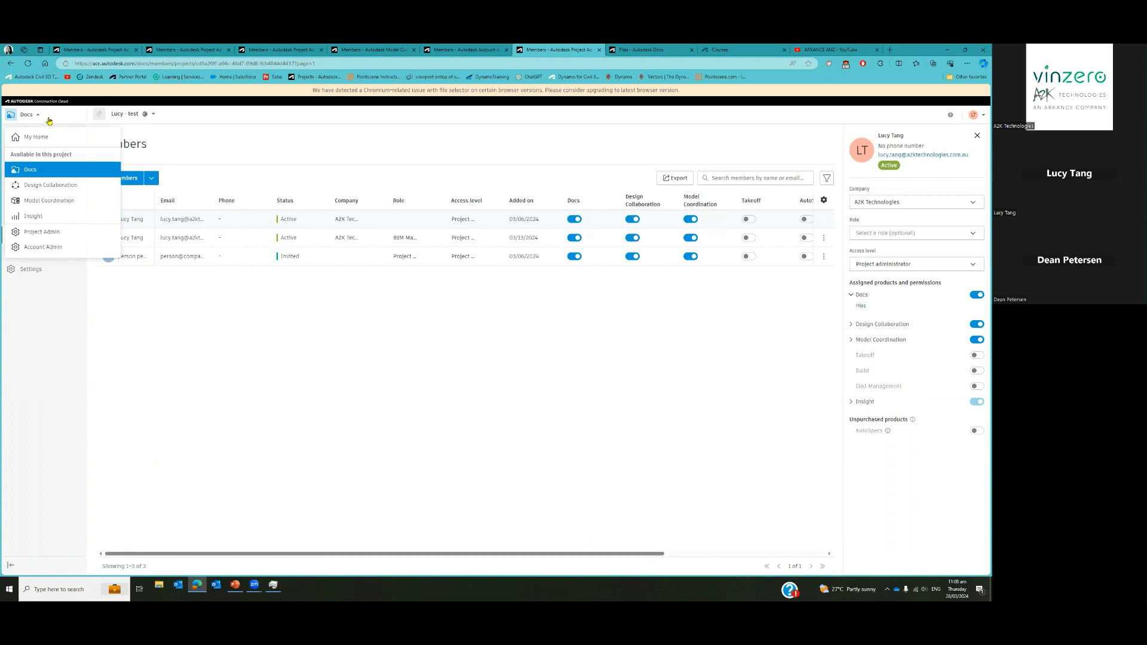
left_click(219, 154)
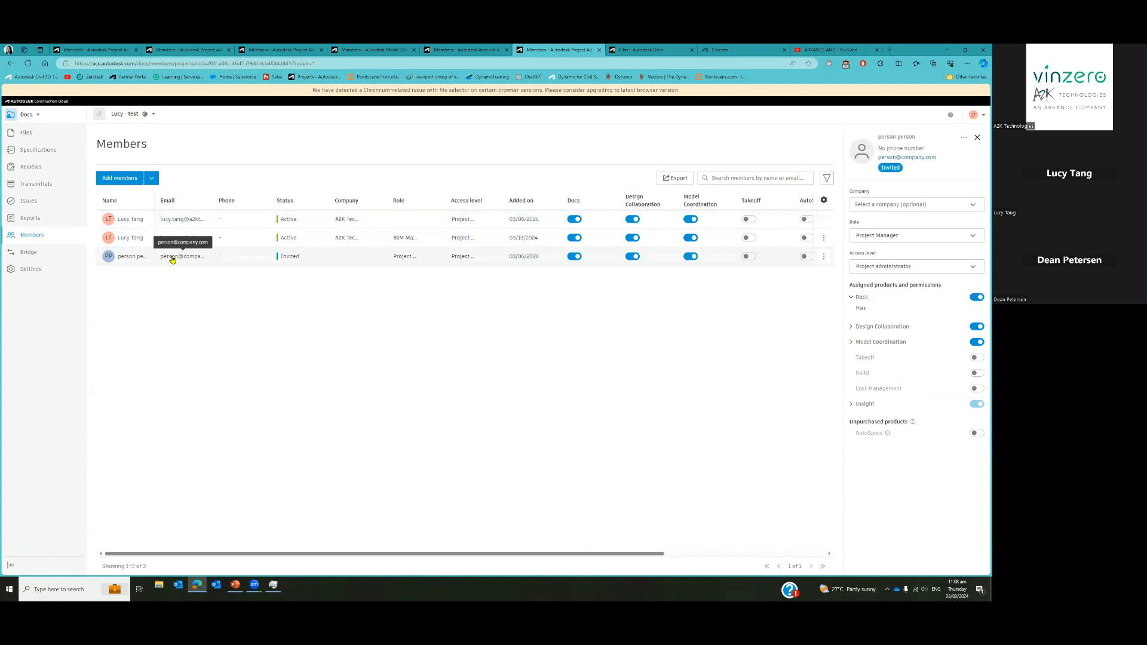
left_click(176, 241)
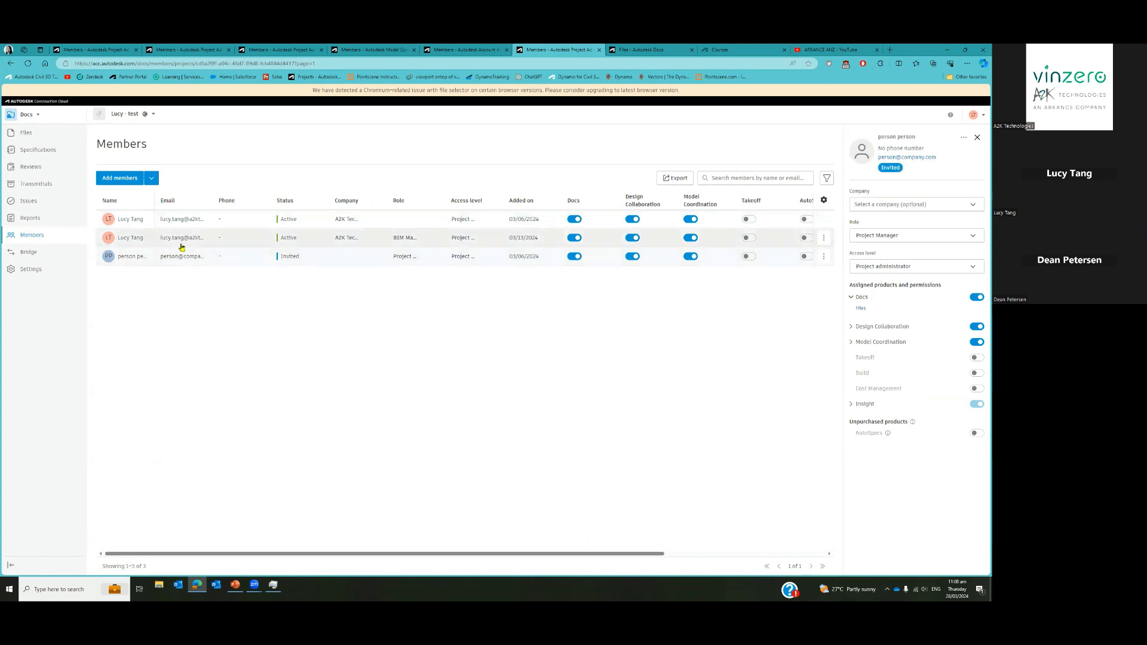
left_click(159, 222)
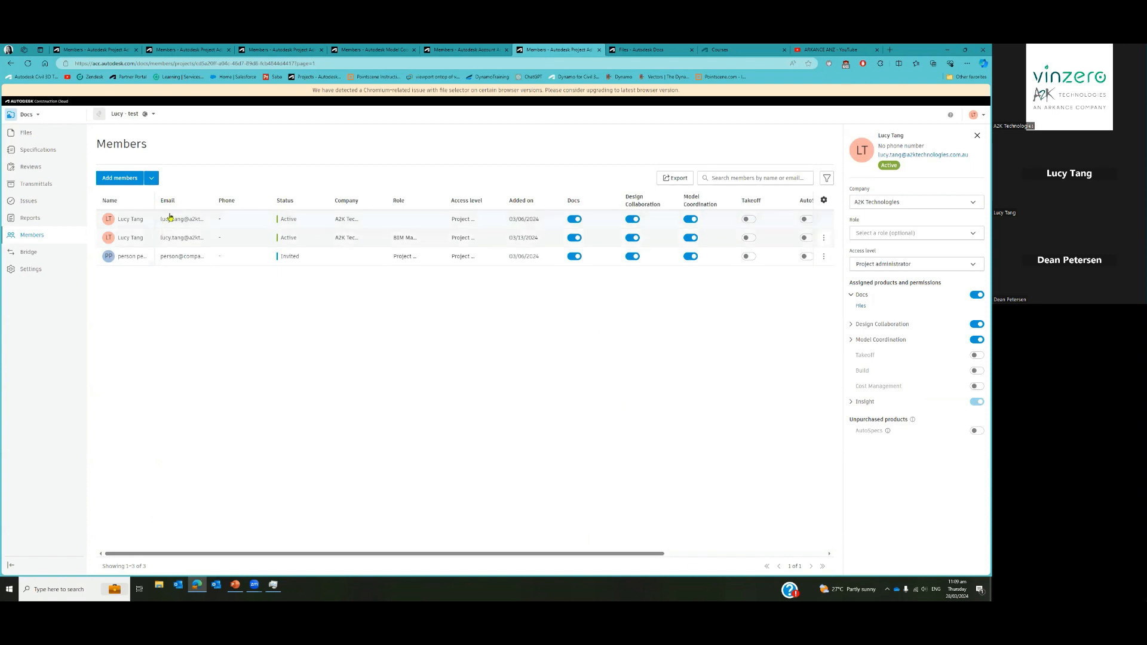
Give the first A2K Technologies member the Architect role, leaving the company unchanged
left_click(917, 203)
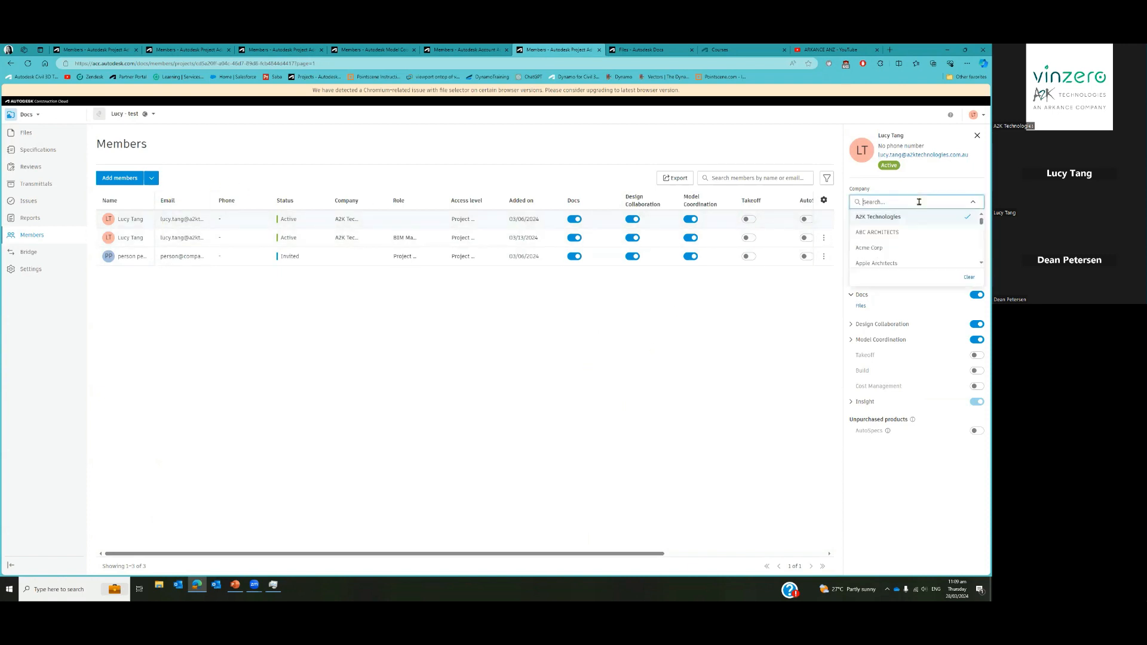
left_click(931, 197)
left_click(938, 236)
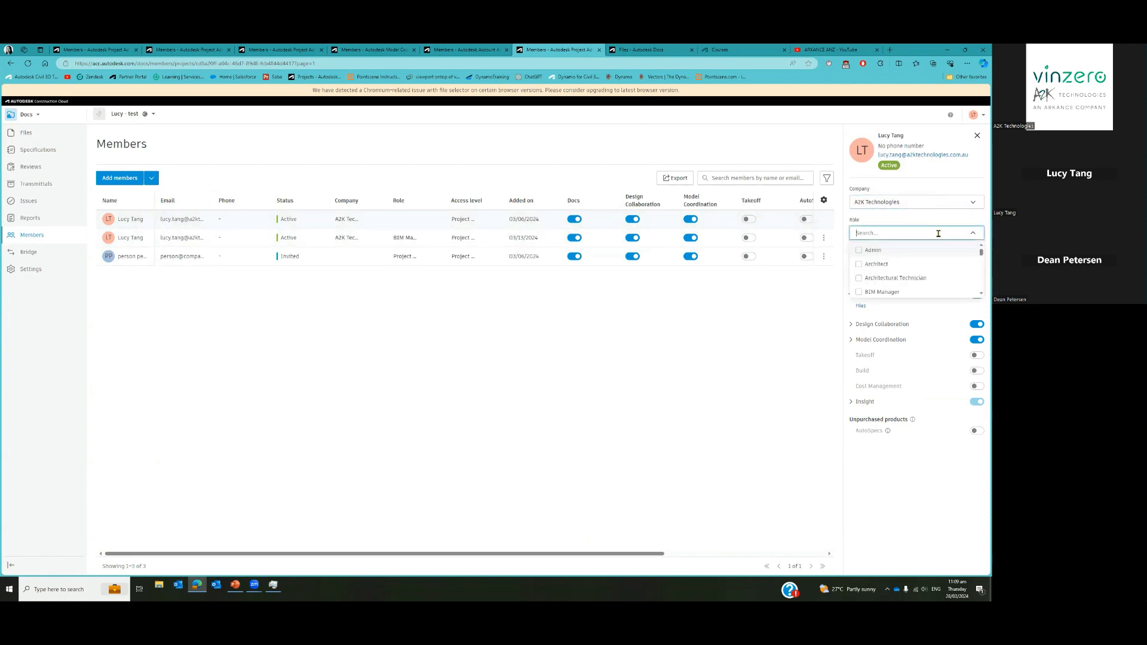
left_click(879, 266)
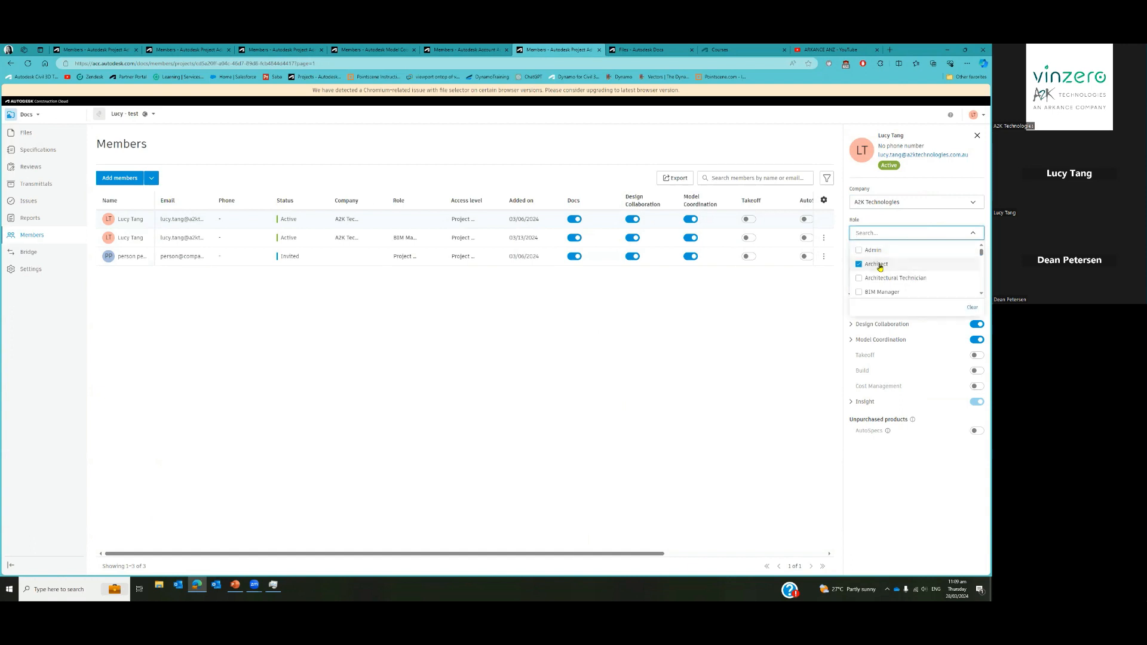
left_click(774, 380)
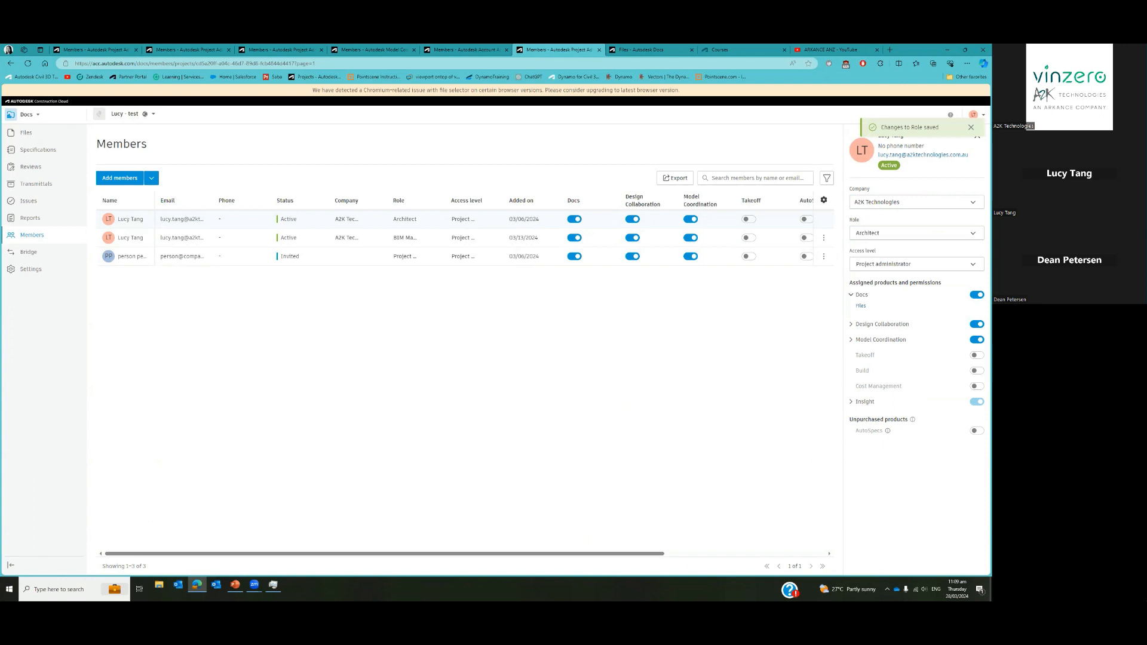
left_click(629, 54)
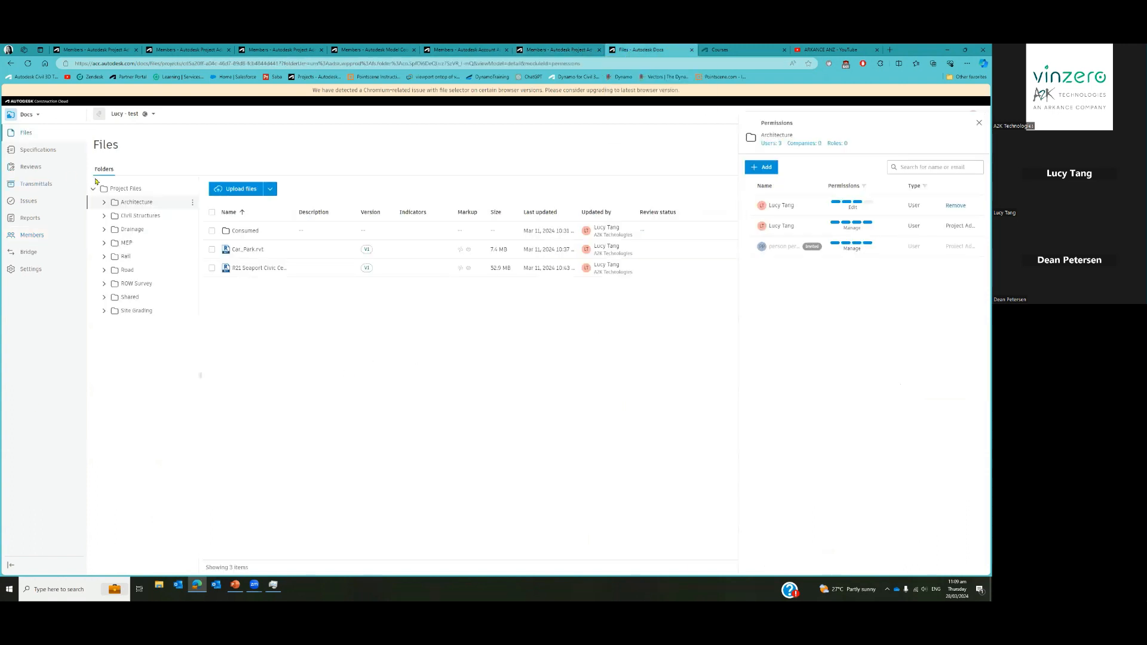
Look over the Architecture folder's actions, then open the Permissions panel's Add dialog
right_click(133, 203)
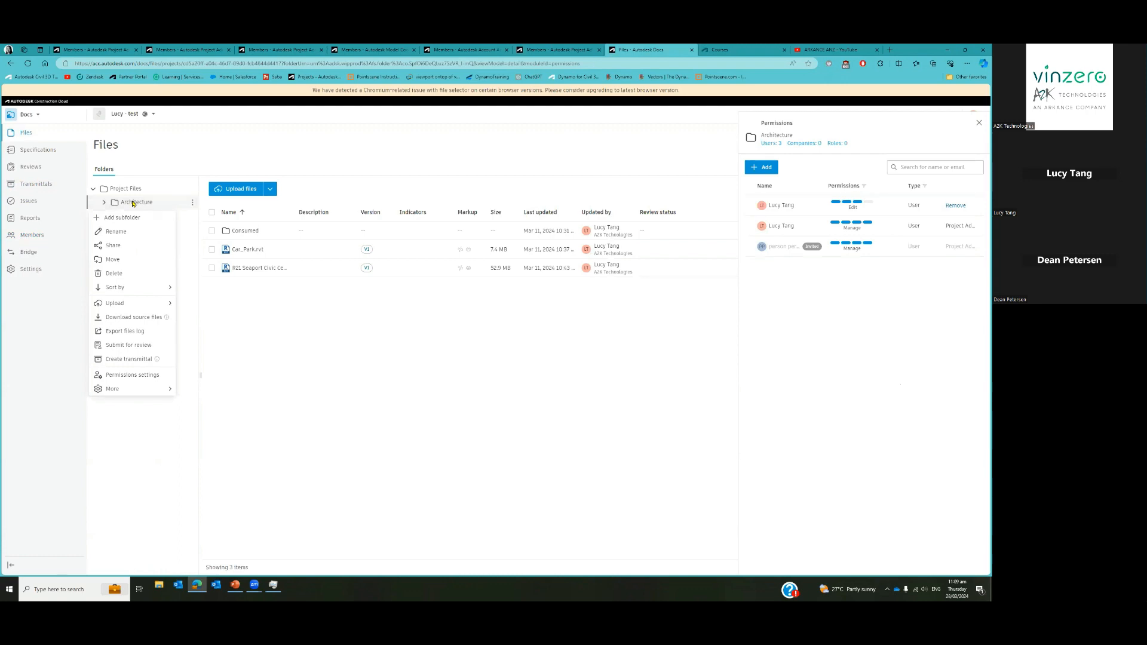
left_click(194, 205)
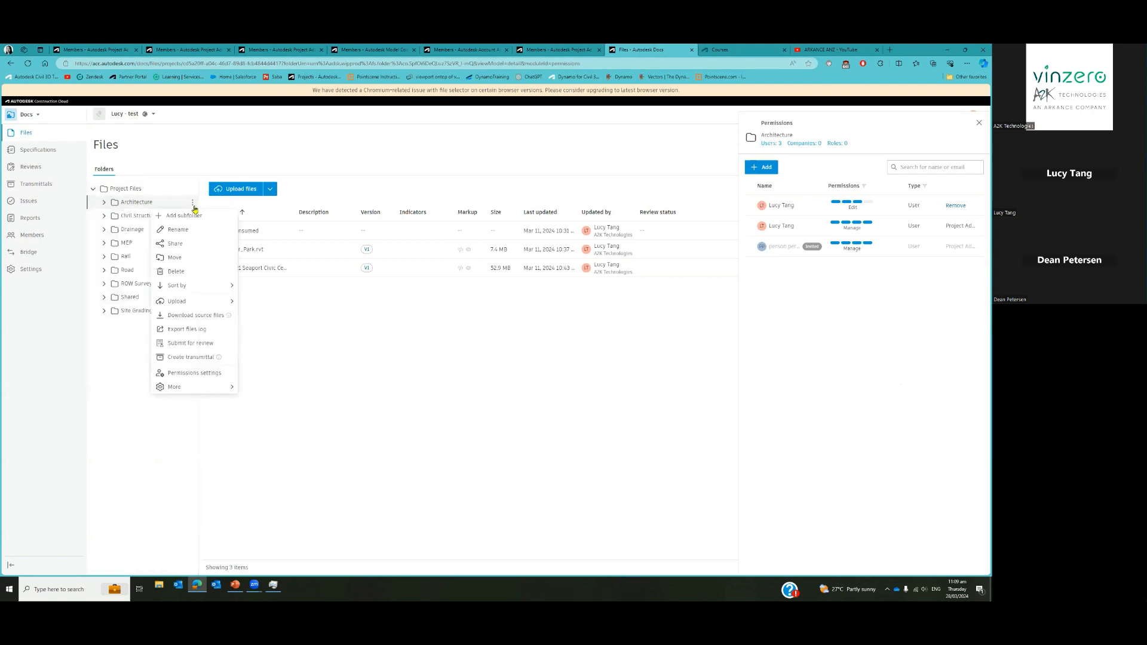
key("ctrl")
key("ctrl")
key("ctrl")
key("ctrl")
key("ctrl")
left_click(465, 429)
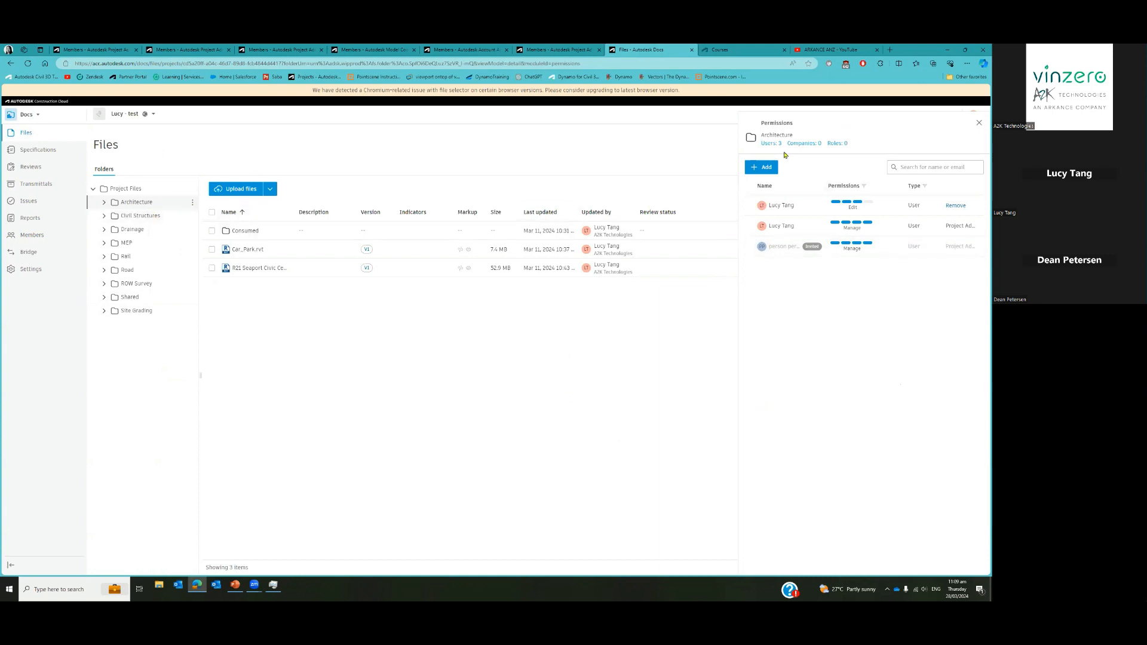
left_click(767, 167)
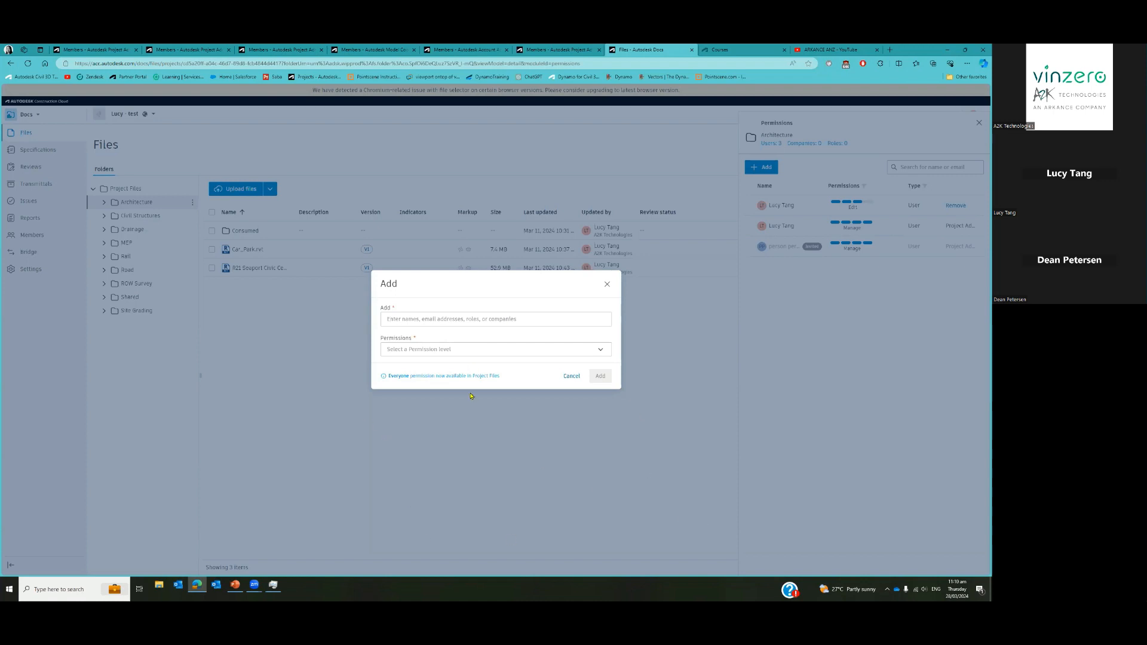
Enter the invitee's e-mail and view the permission levels, then close the Add dialog without adding anyone
left_click(417, 319)
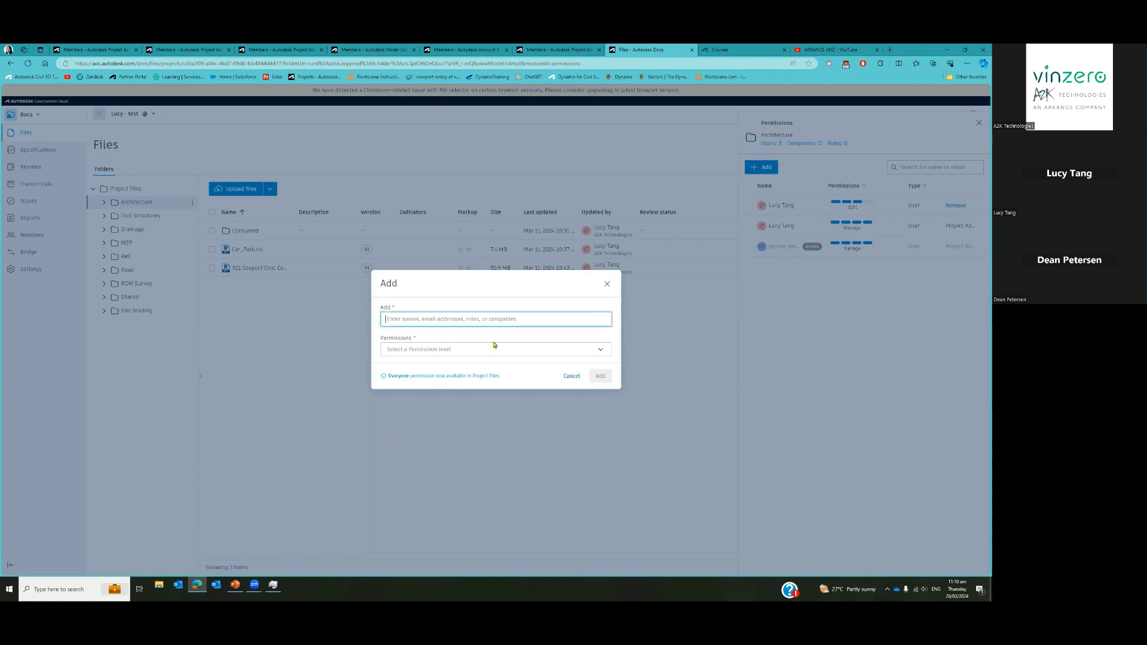
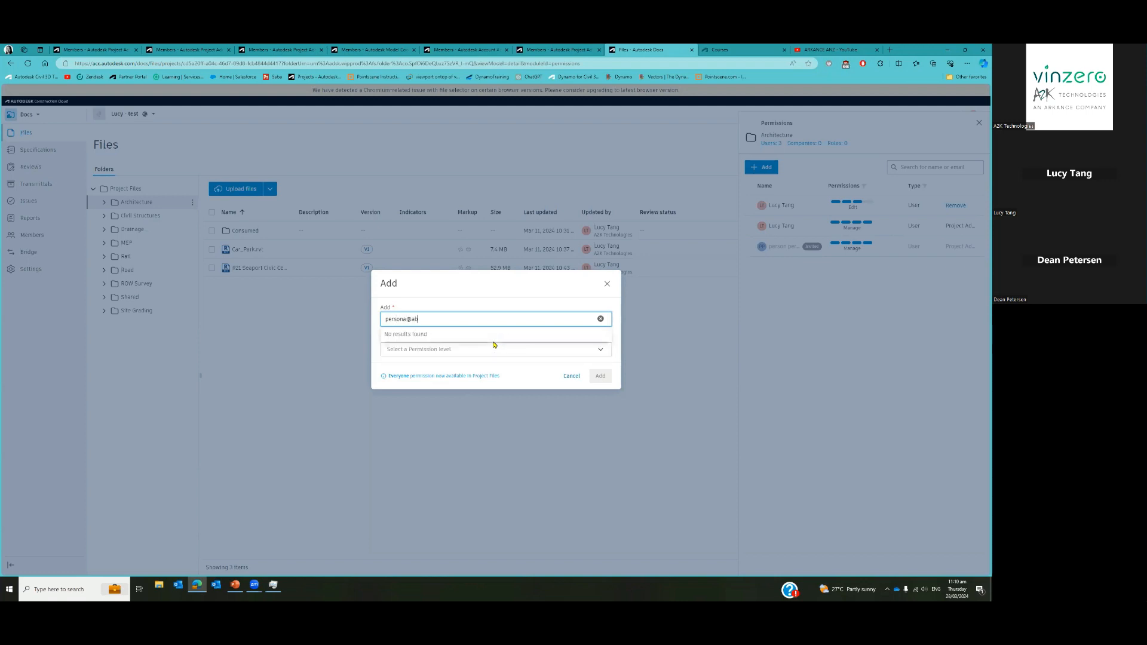
left_click(458, 353)
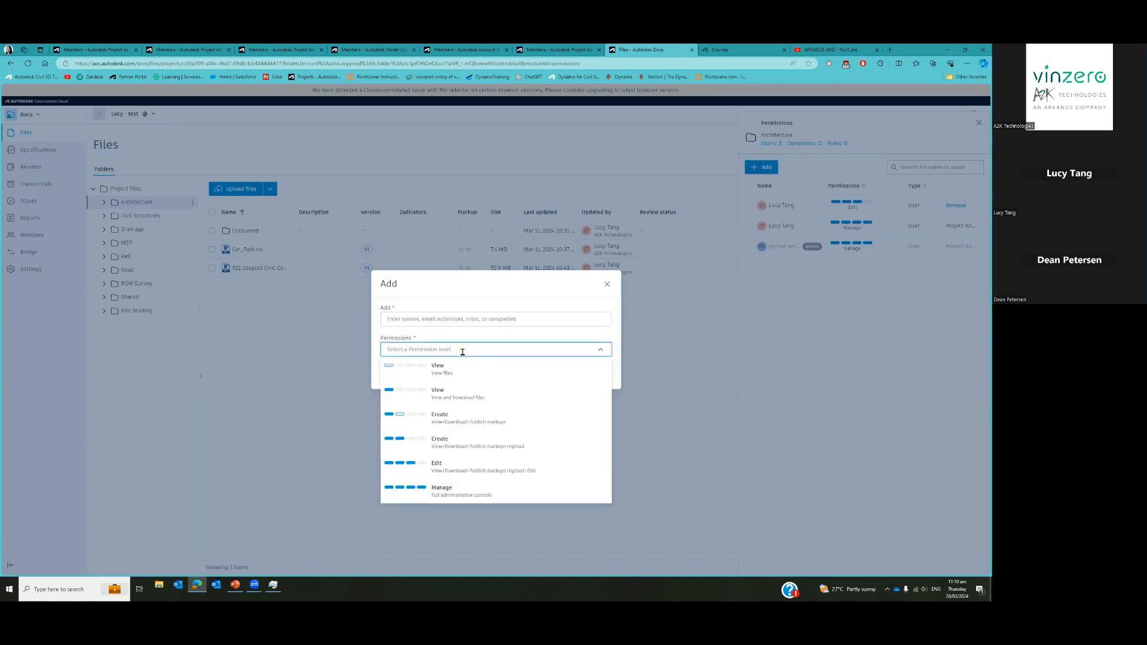
left_click(448, 321)
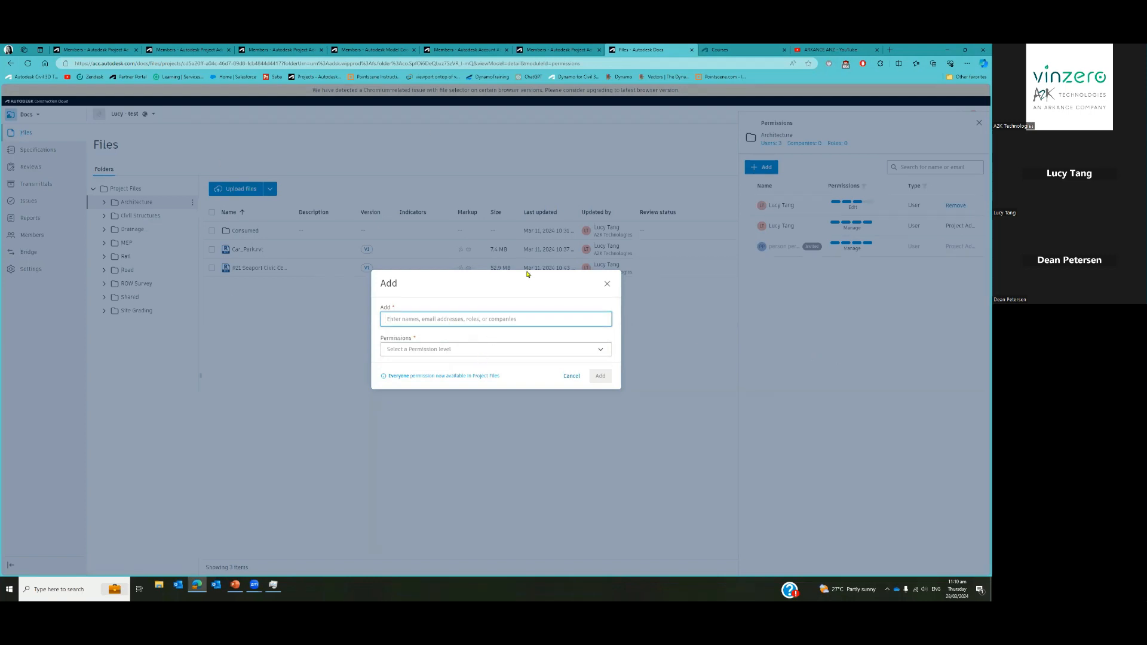
left_click(571, 376)
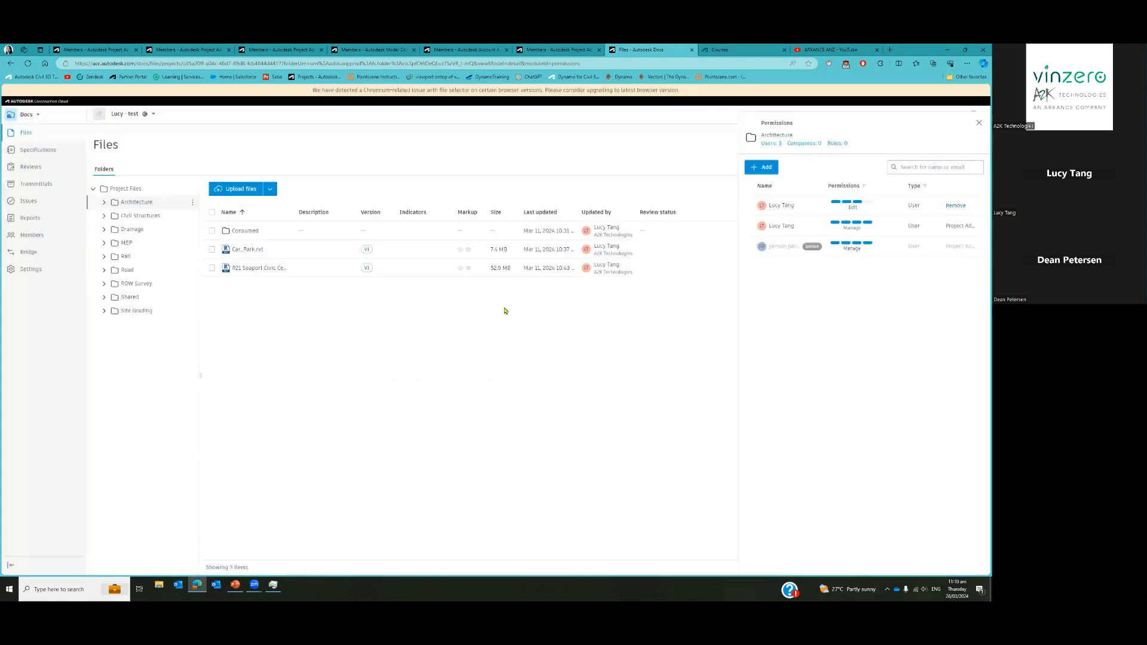
Reload the Docs Files page and close one extra Members - Autodesk Project Admin tab
left_click(28, 63)
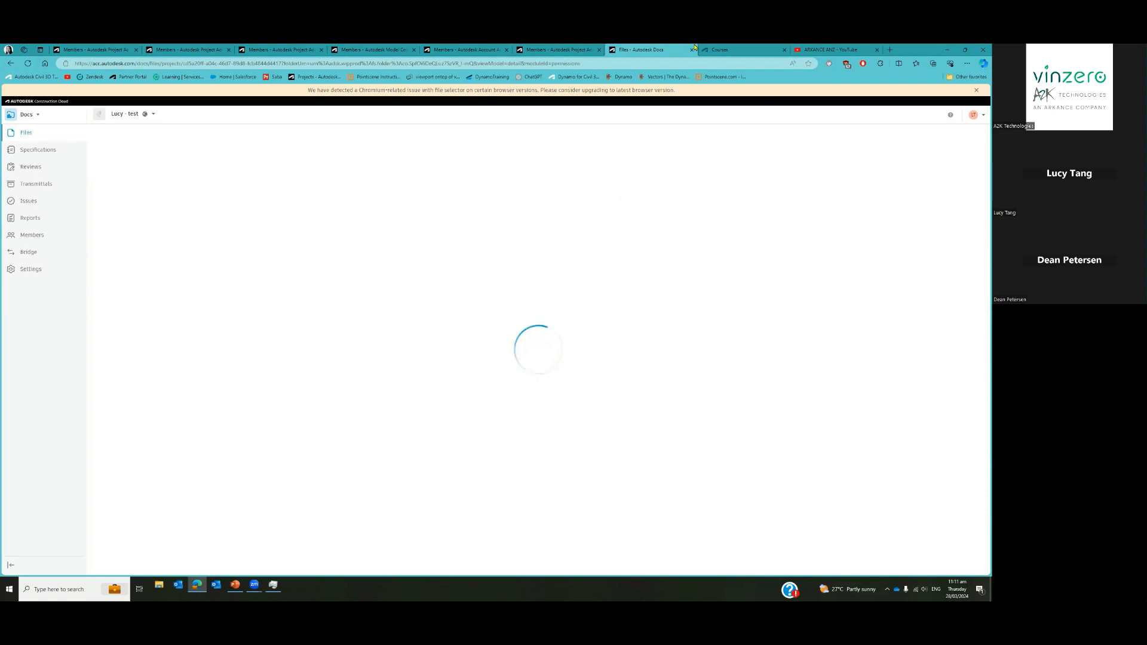
left_click(599, 50)
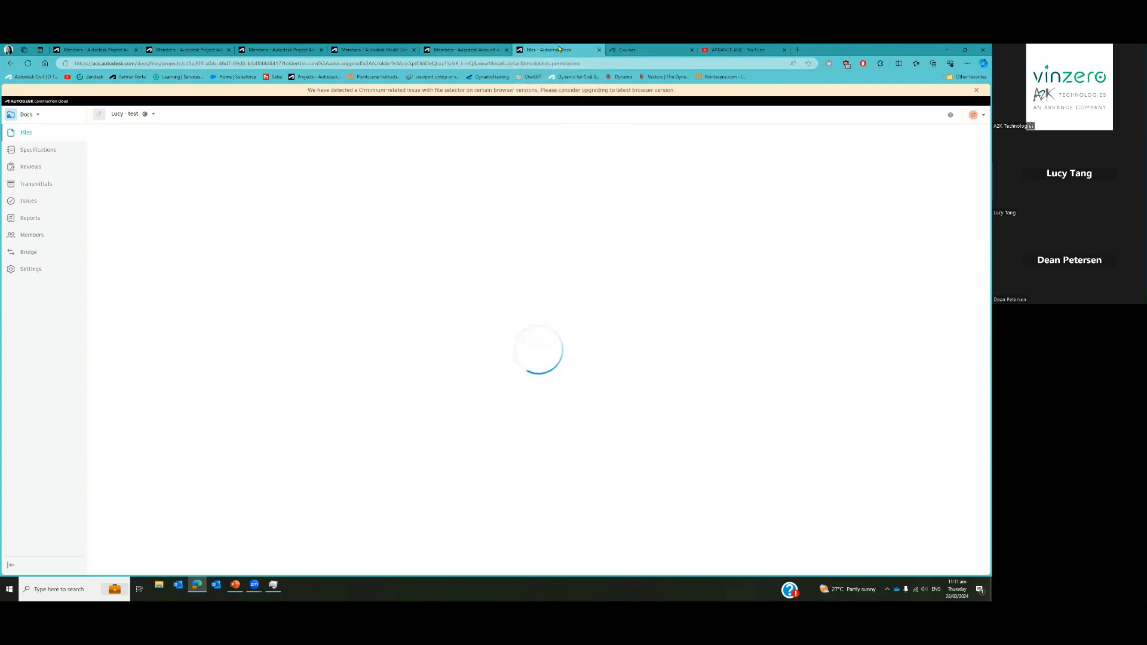
Close the Files and account Members tabs to get back to the Add project members form
left_click(599, 50)
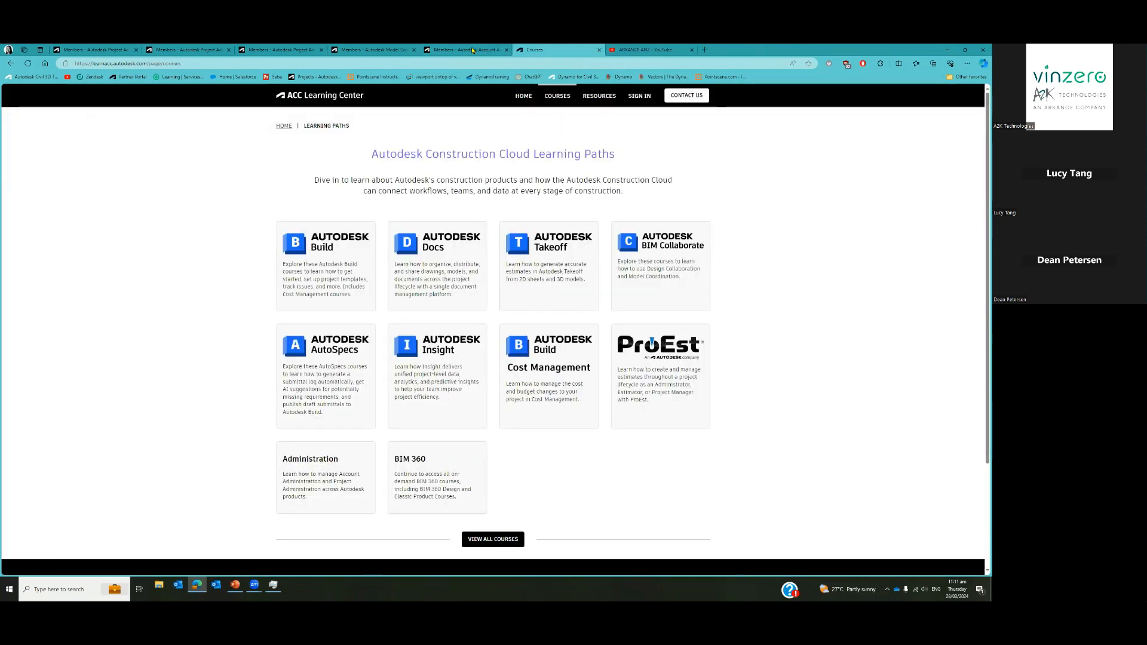
left_click(493, 49)
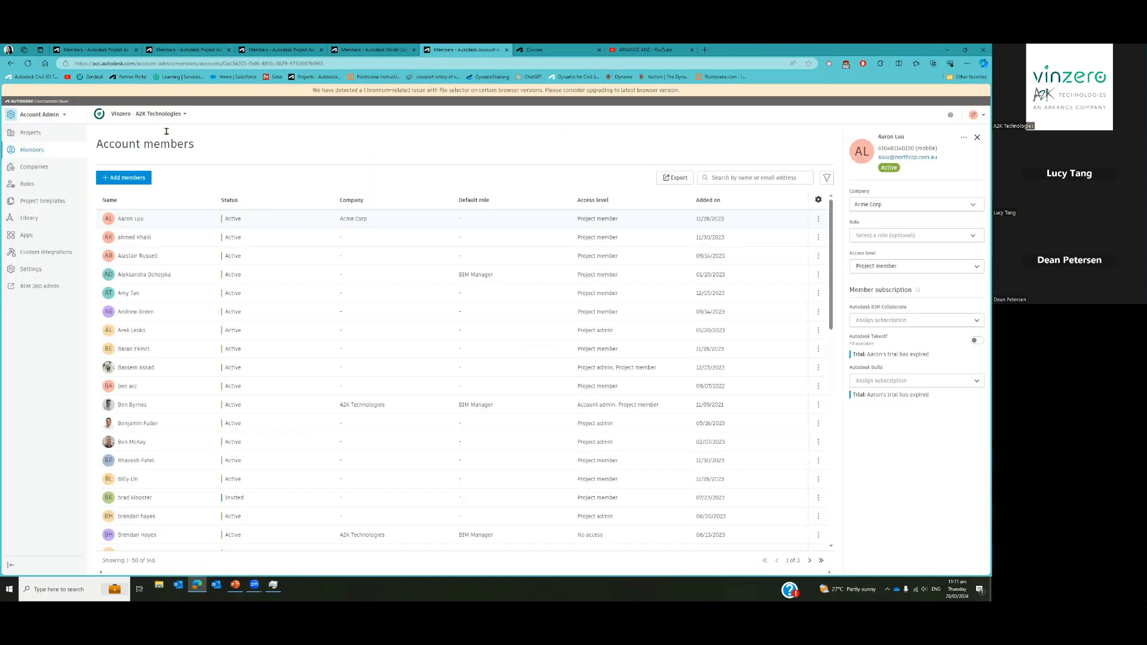
left_click(506, 50)
left_click(371, 49)
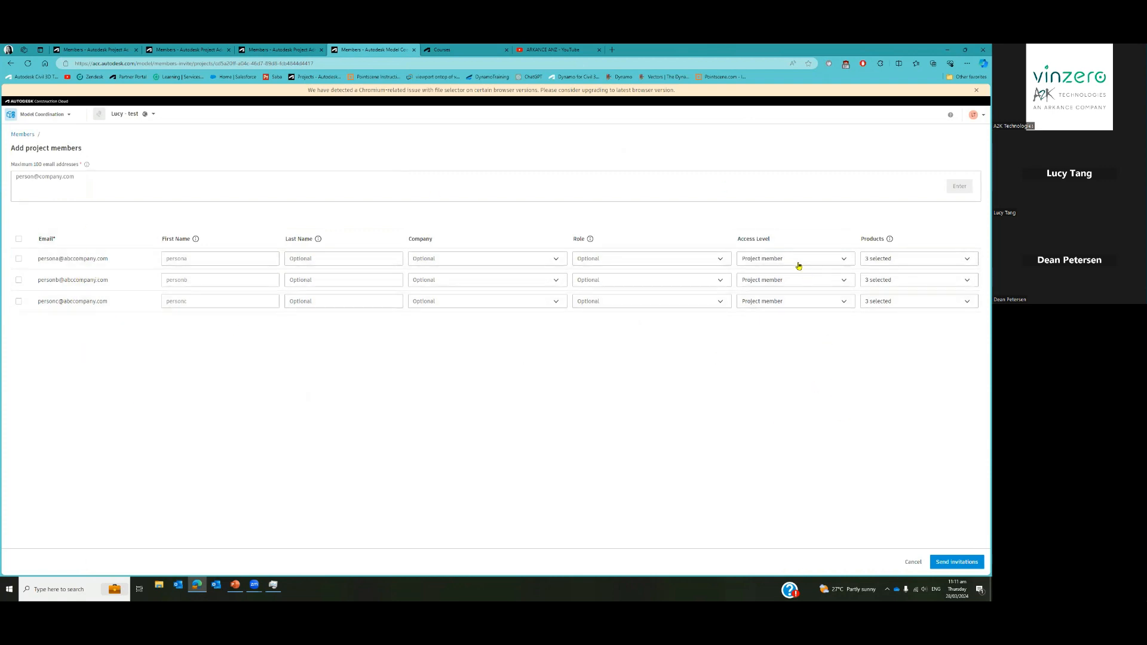
Send invitations to the three invitees as Project members, then switch the product to Docs
left_click(817, 259)
left_click(818, 259)
left_click(950, 565)
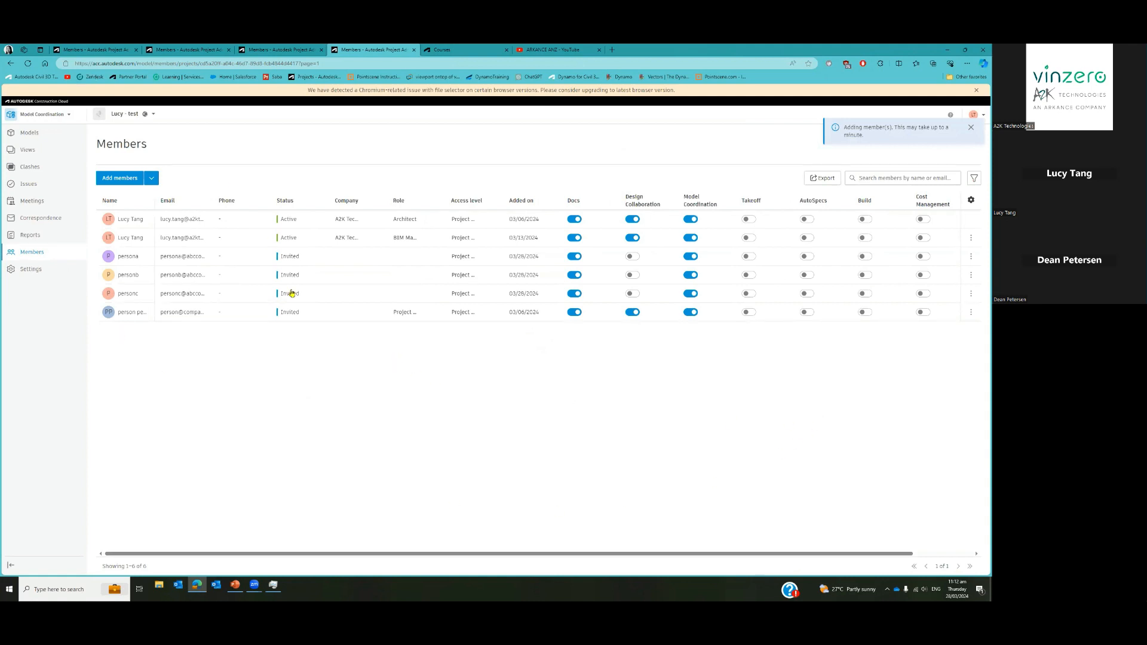
left_click(67, 115)
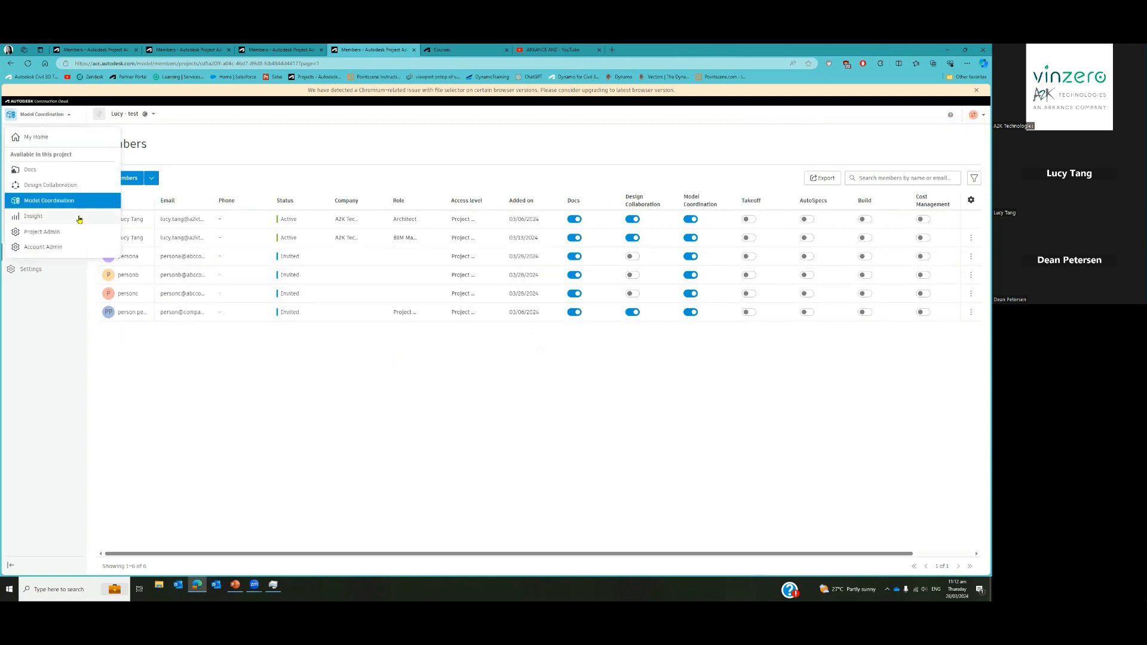
left_click(40, 172)
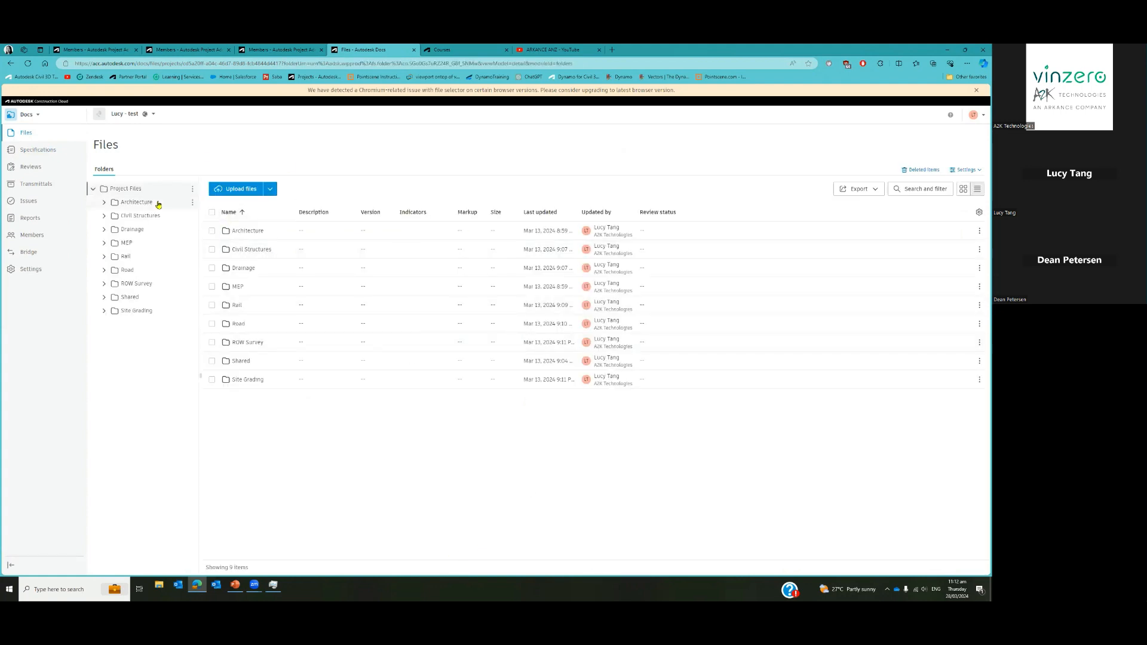
Add the invited member found by typing 'pers' to the Architecture folder with View permission
right_click(159, 204)
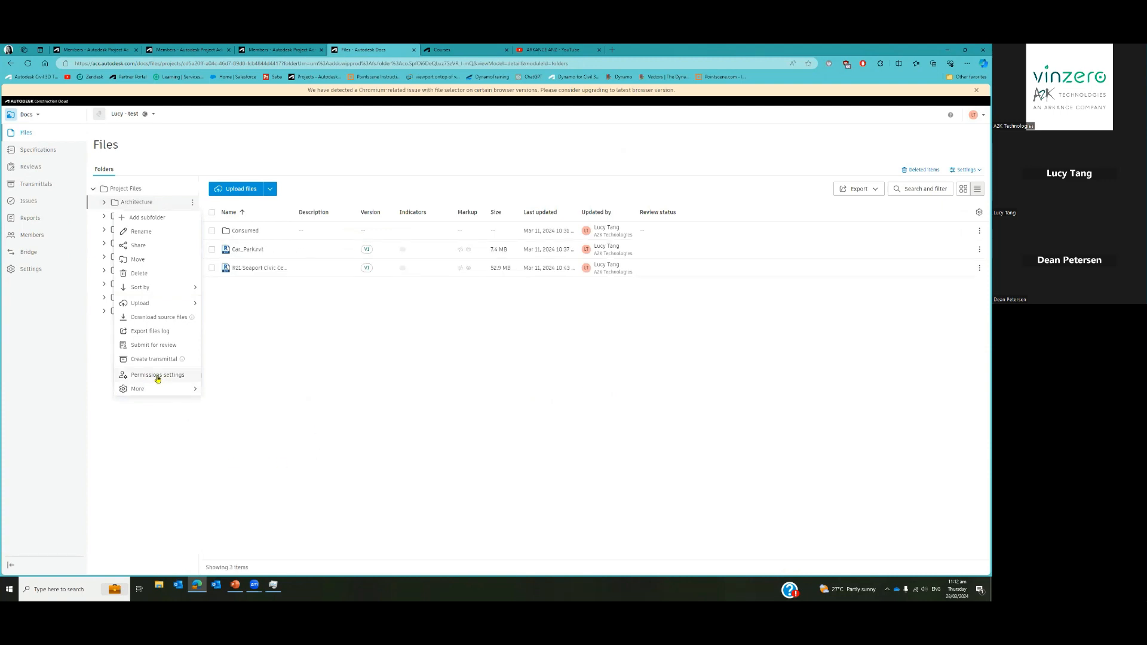
left_click(157, 376)
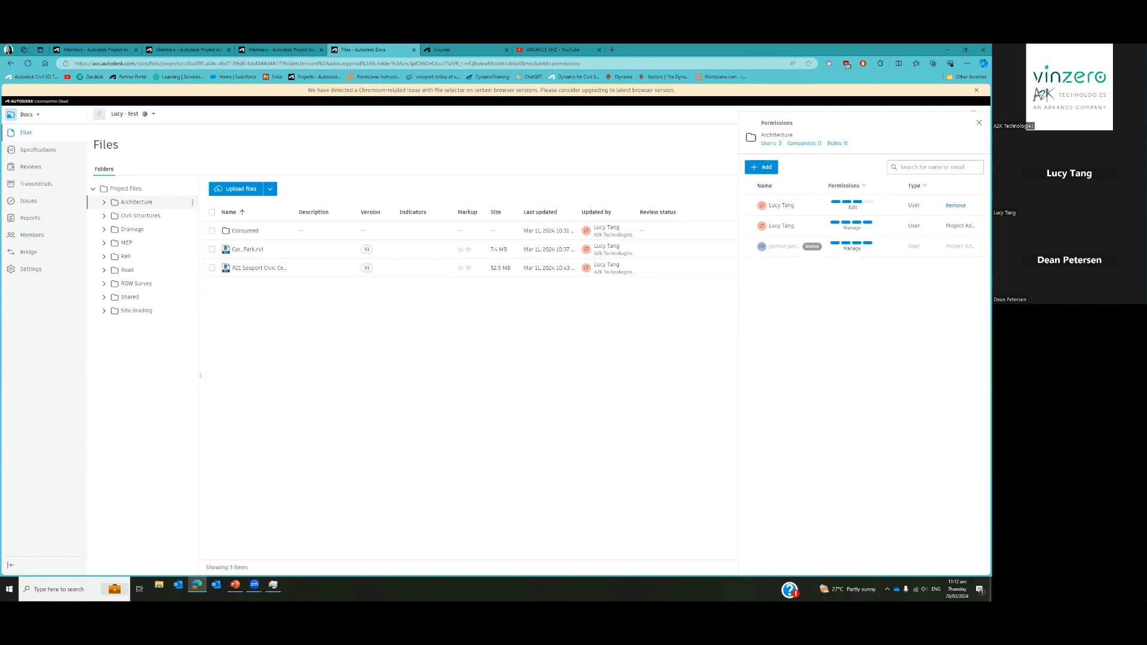
left_click(754, 169)
left_click(456, 319)
type("persona")
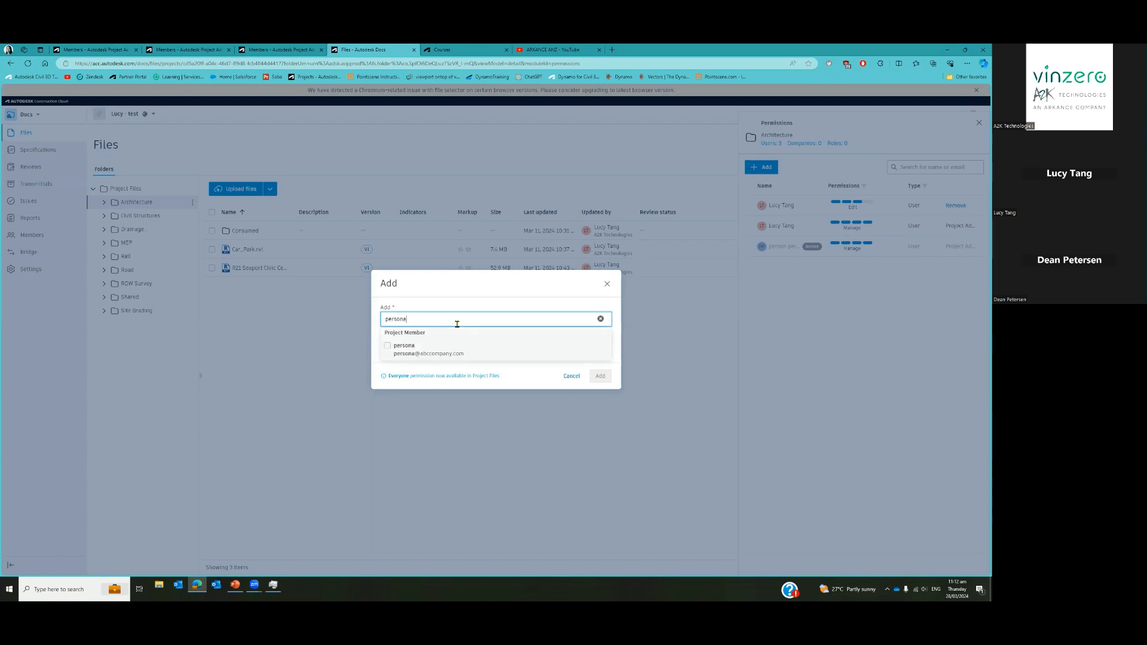
left_click(486, 355)
left_click(385, 369)
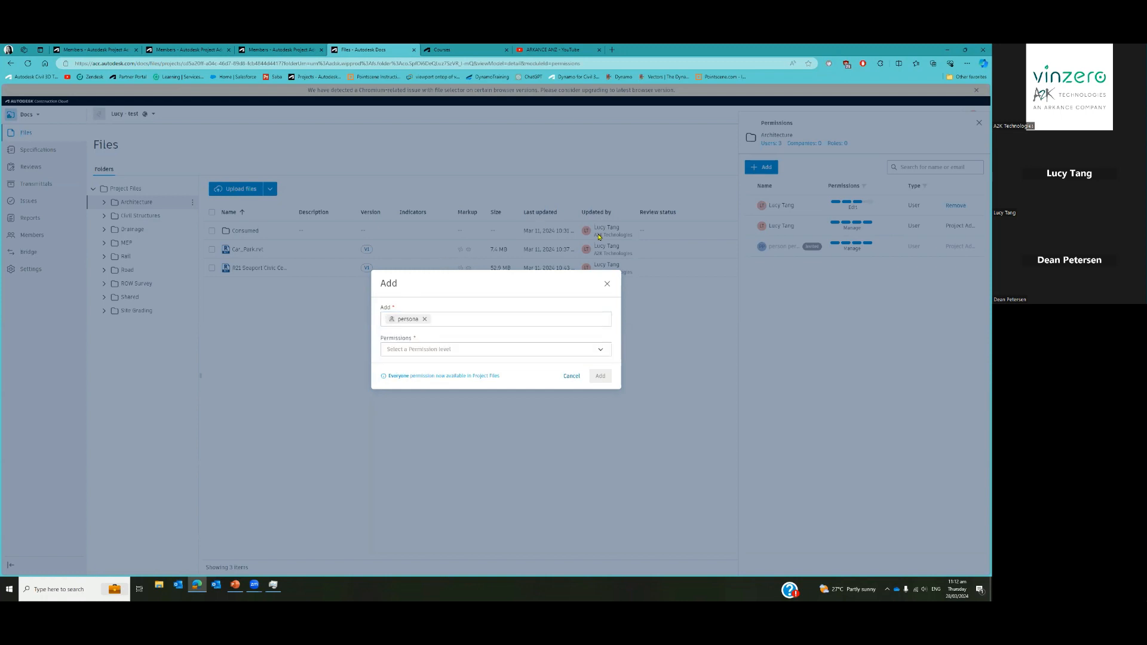
left_click(514, 353)
key("Up")
key("Up")
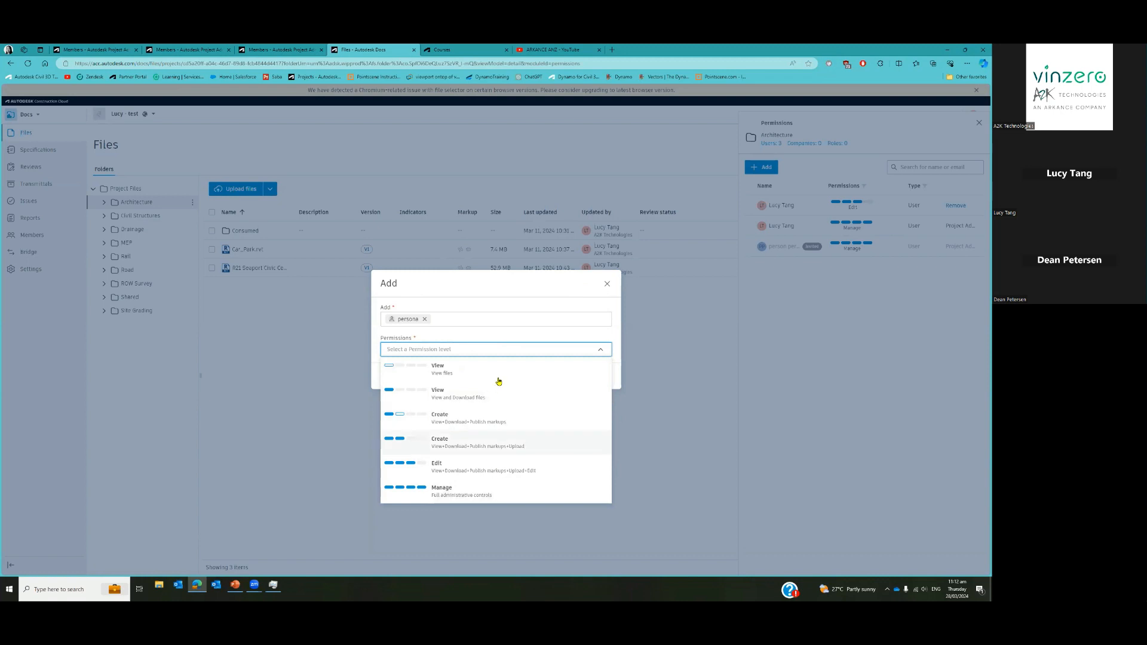
left_click(491, 402)
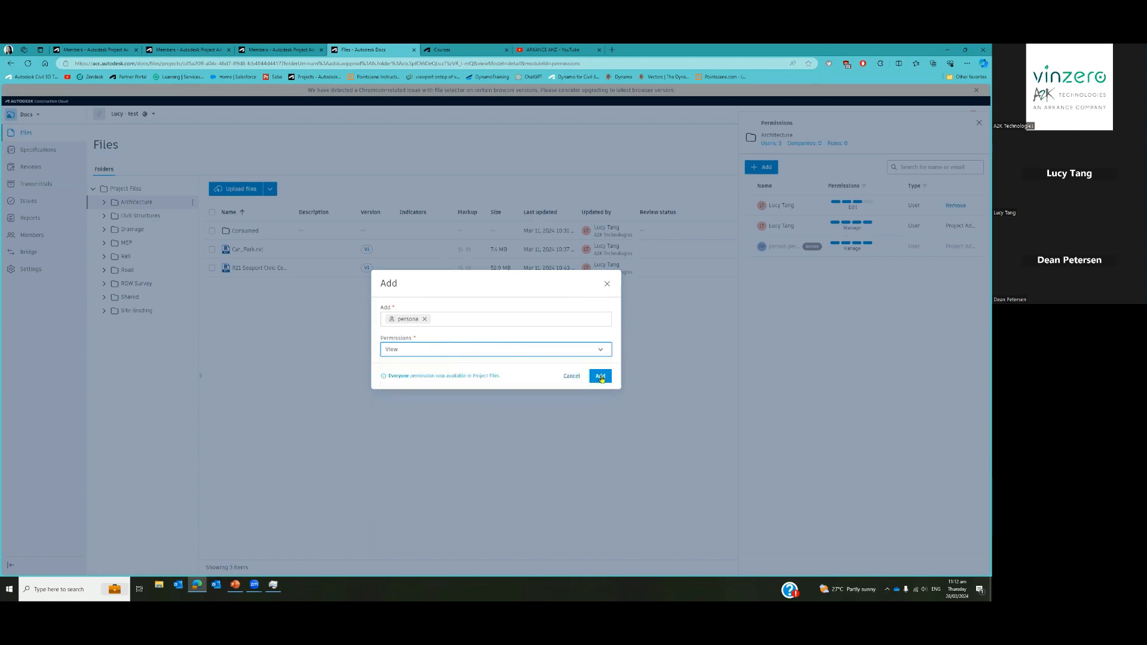
left_click(600, 376)
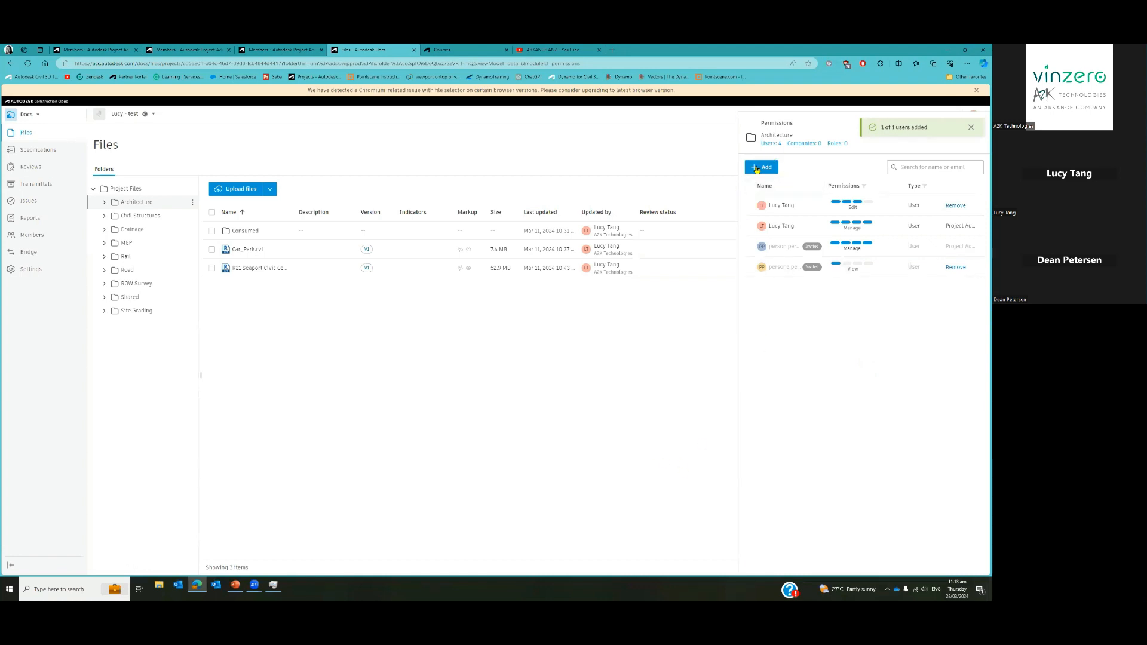
Add the Architect role, found by typing 'Arch', to the Architecture folder with Edit permission
left_click(757, 170)
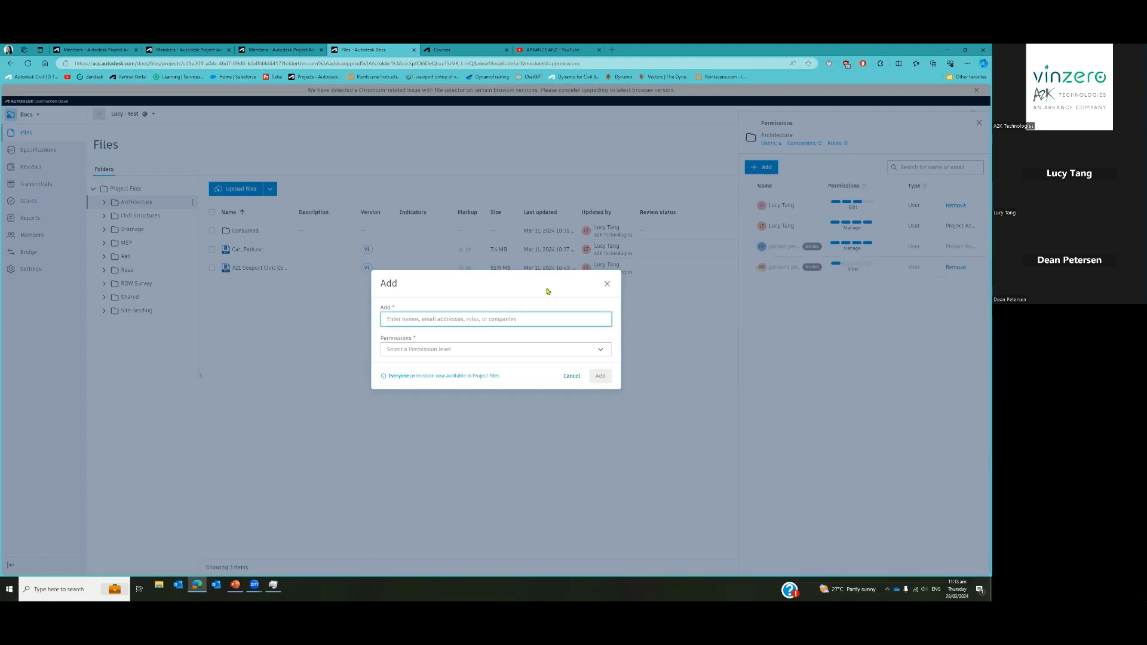
type("Arch")
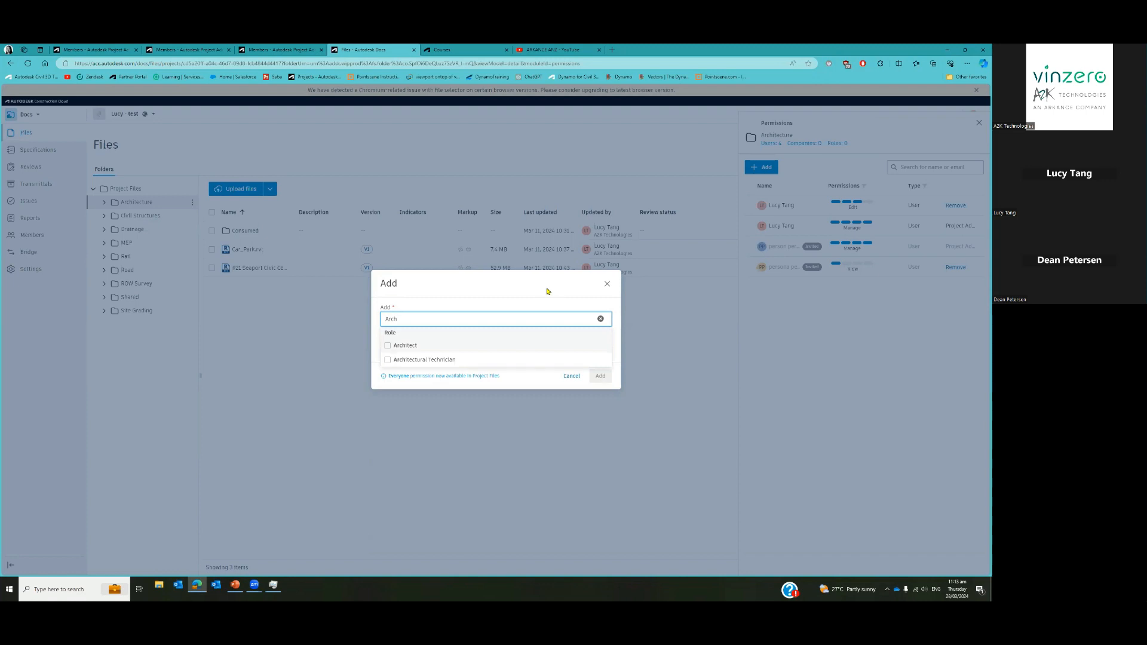
left_click(488, 348)
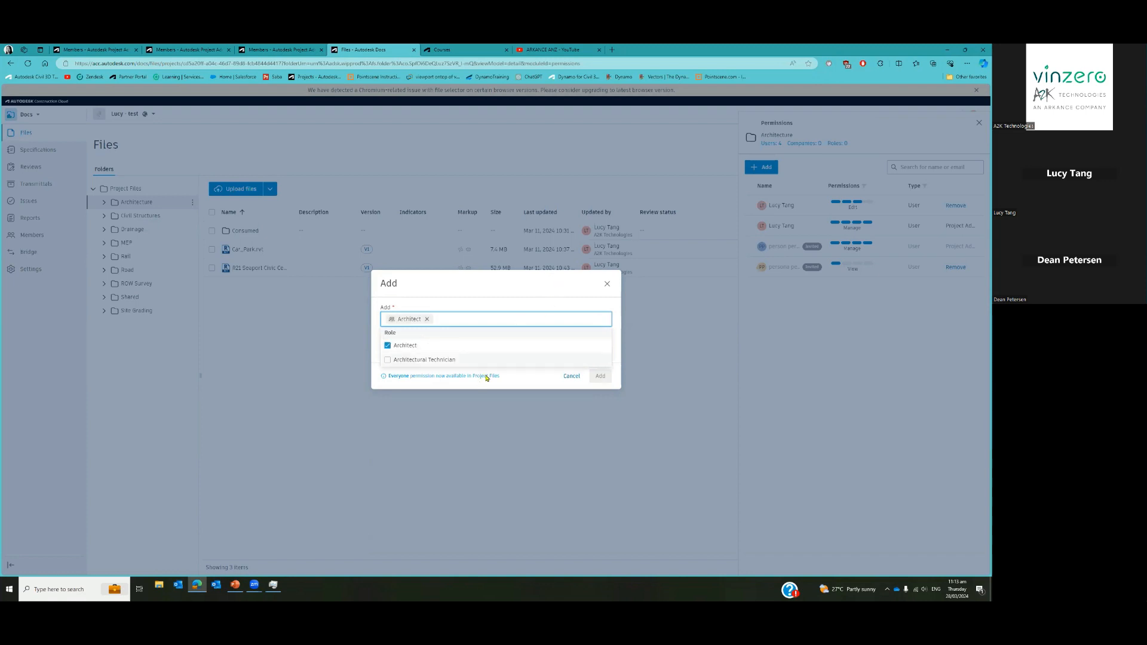
left_click(375, 361)
left_click(482, 349)
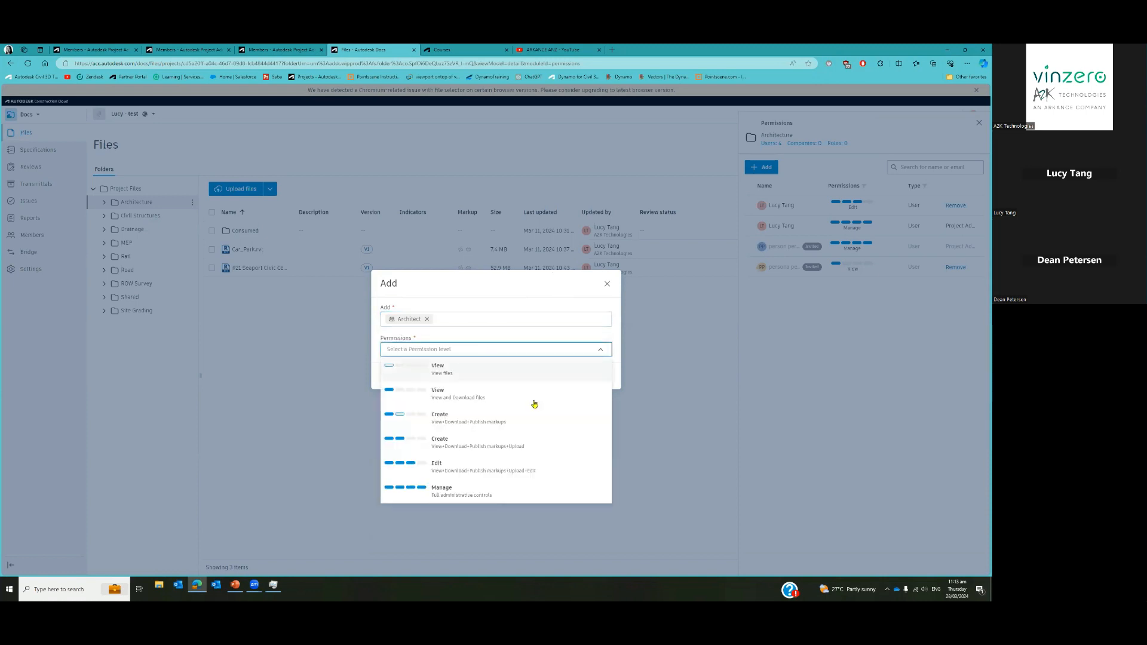
left_click(470, 472)
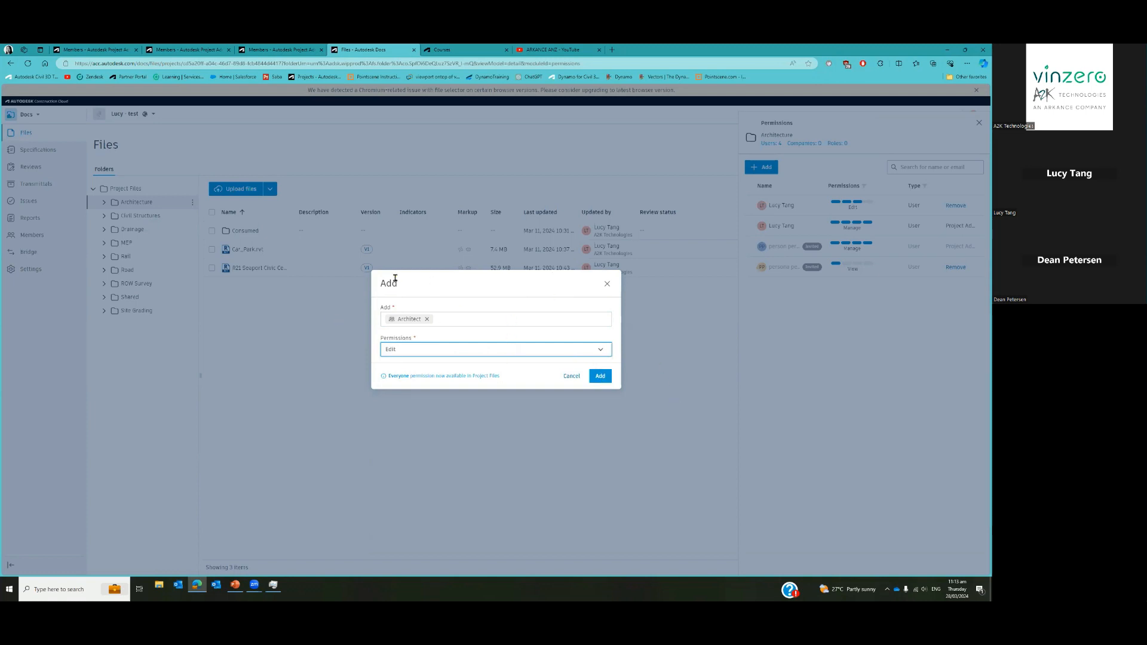
left_click(601, 376)
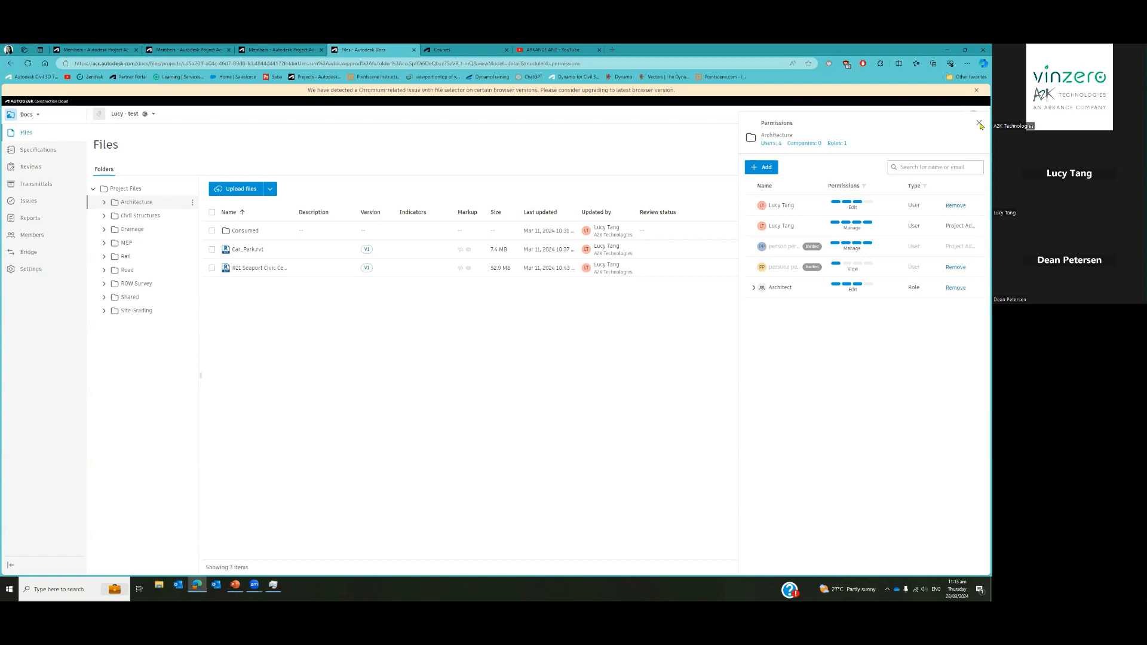
Open the first member's details from the project Members list and browse the available roles
left_click(266, 51)
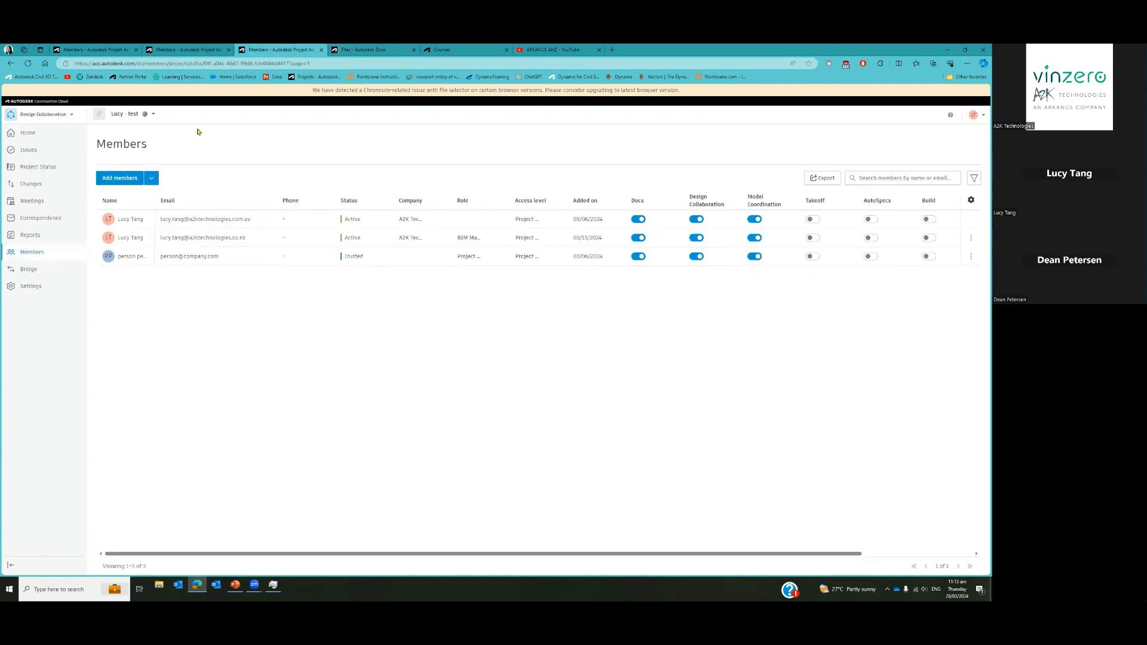
left_click(156, 218)
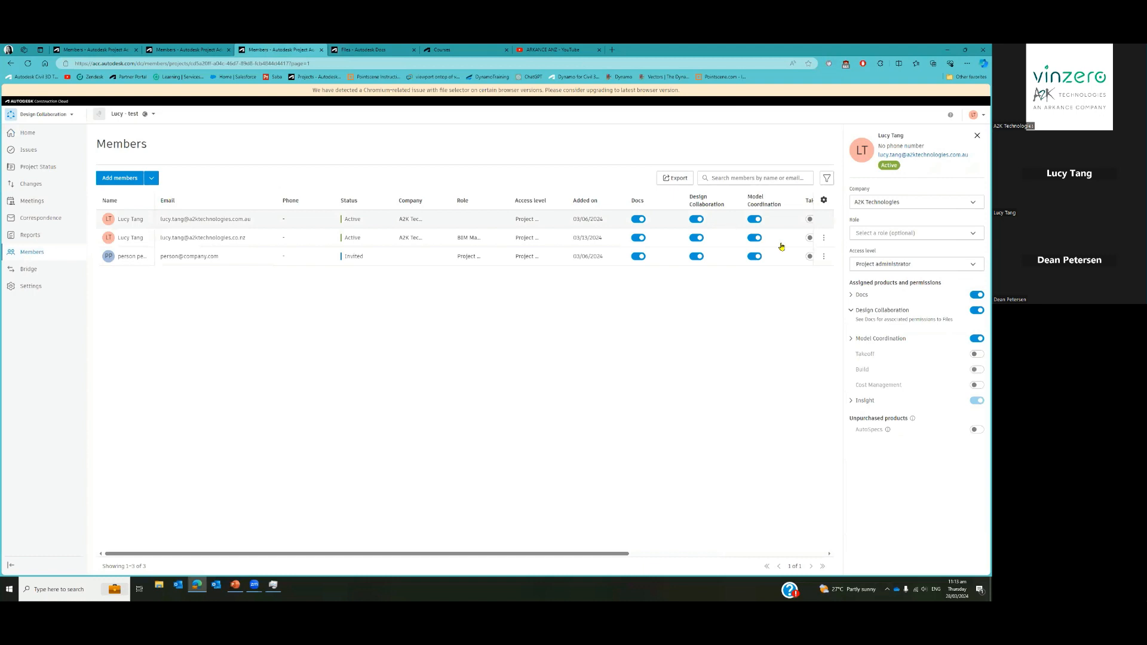
left_click(933, 233)
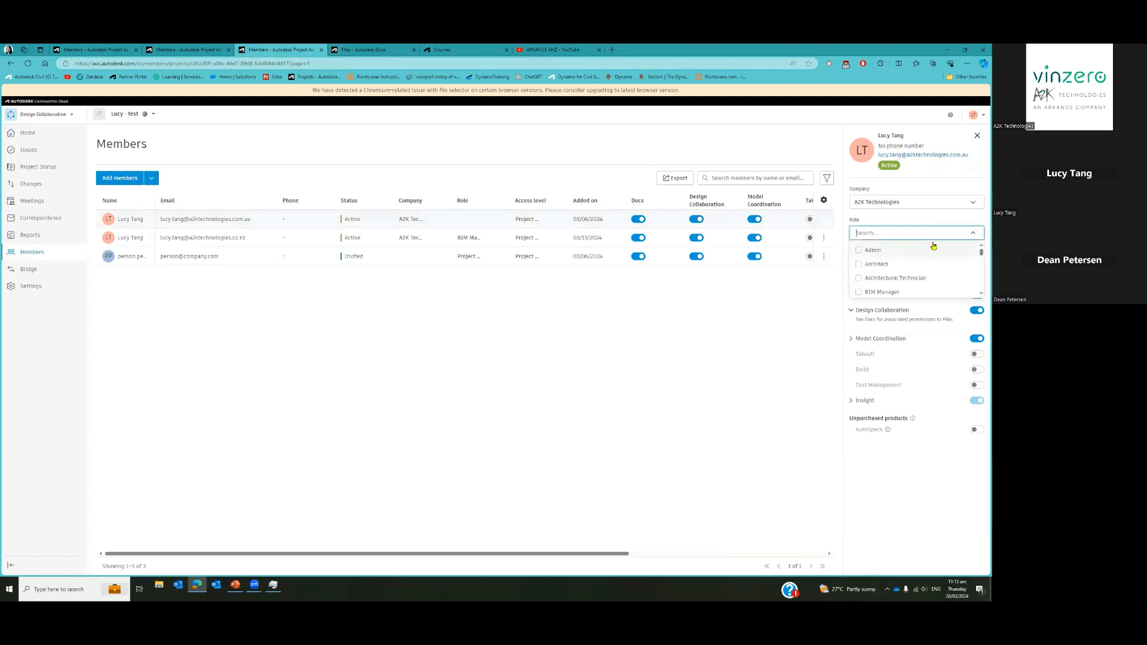
scroll(931, 270, "down", 1)
scroll(931, 270, "down", 2)
scroll(907, 267, "up", 3)
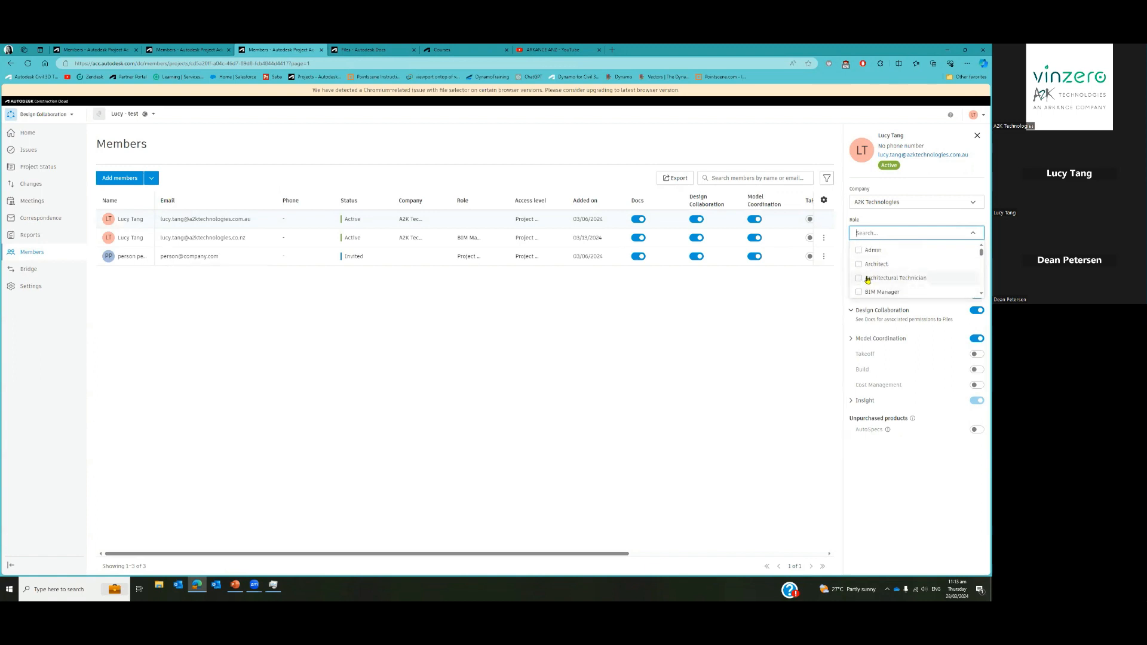
Browse the company list for this member, leaving A2K Technologies selected
left_click(973, 202)
scroll(934, 244, "down", 4)
scroll(931, 252, "down", 4)
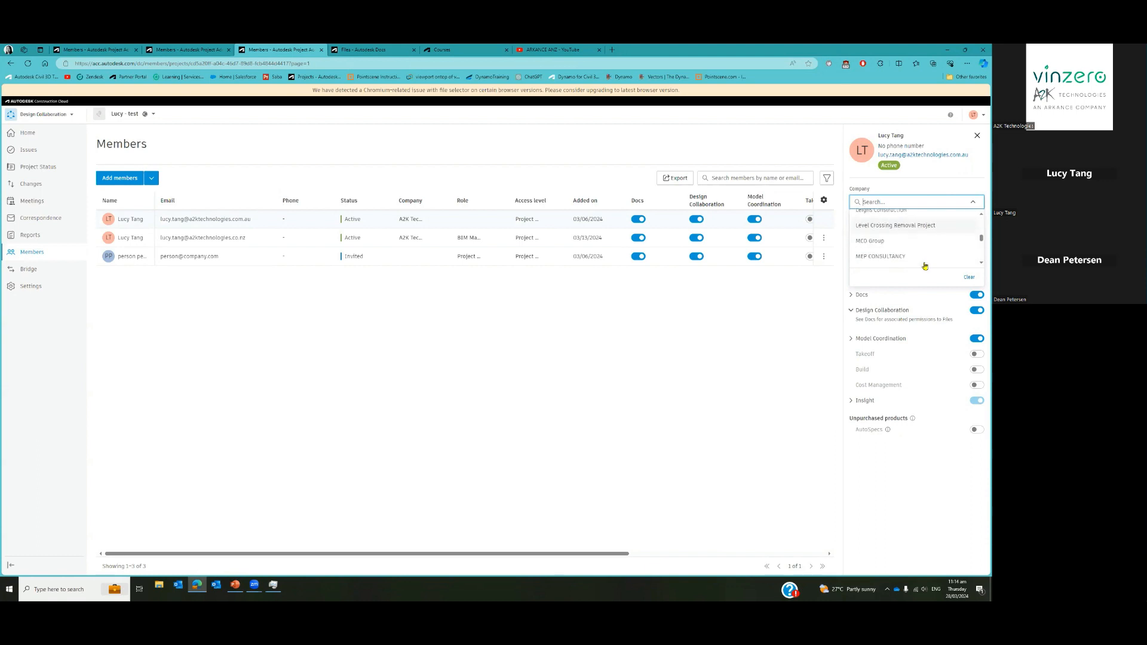
scroll(935, 226, "up", 8)
left_click(928, 190)
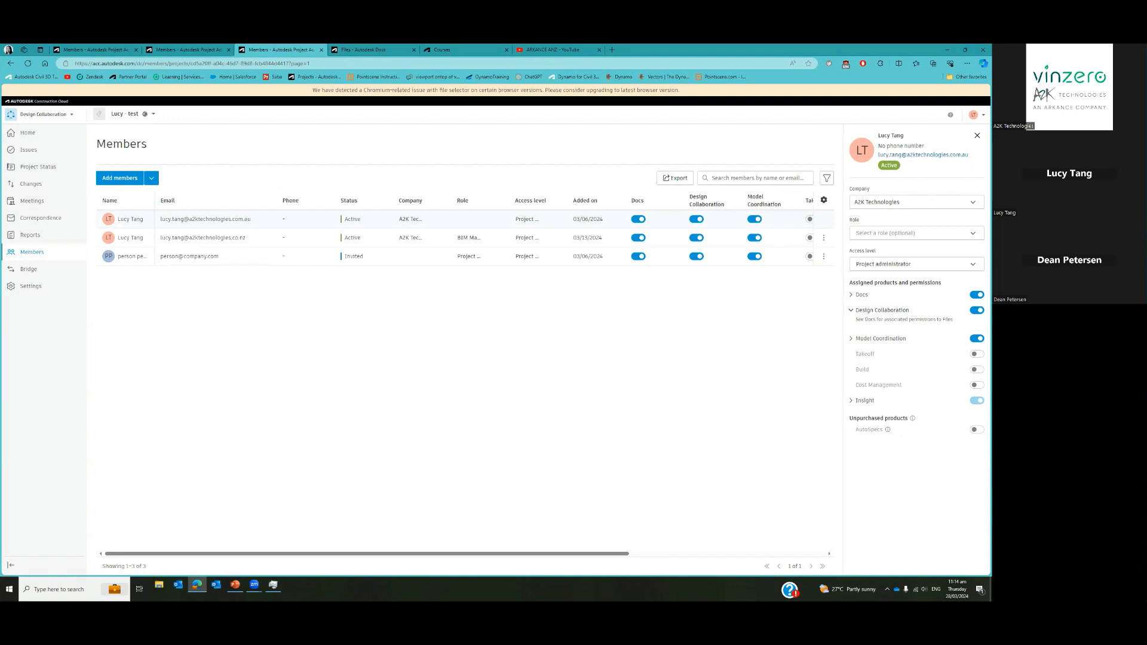
Switch to the PowerPoint presentation and advance one slide from the Agenda
key("alt+Tab")
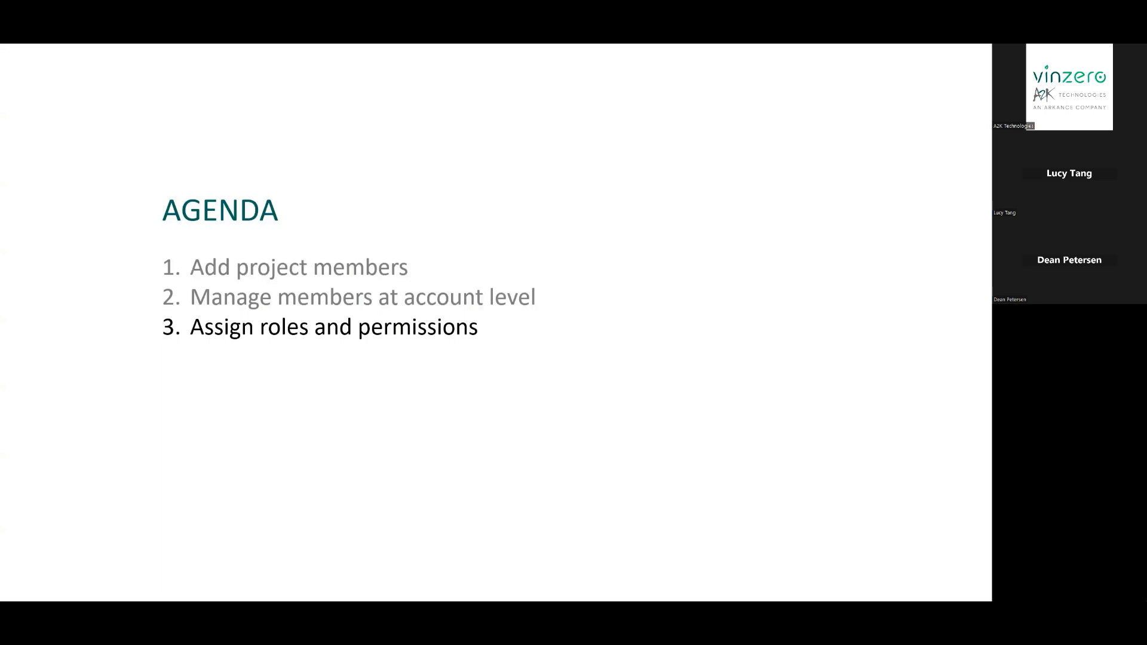
key("Right")
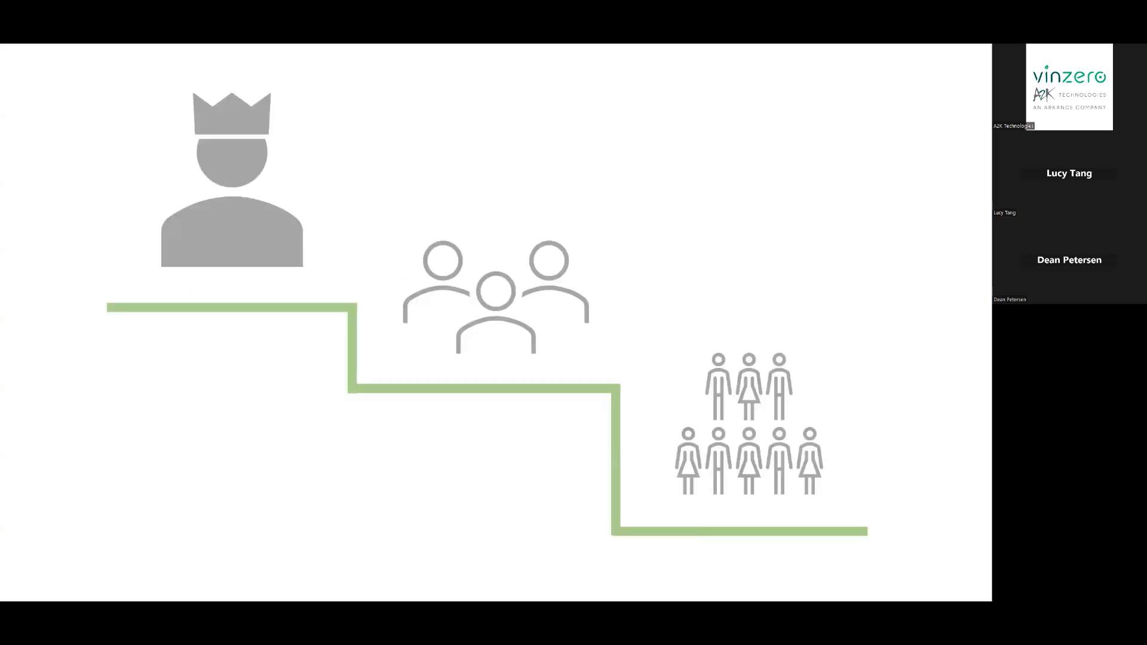